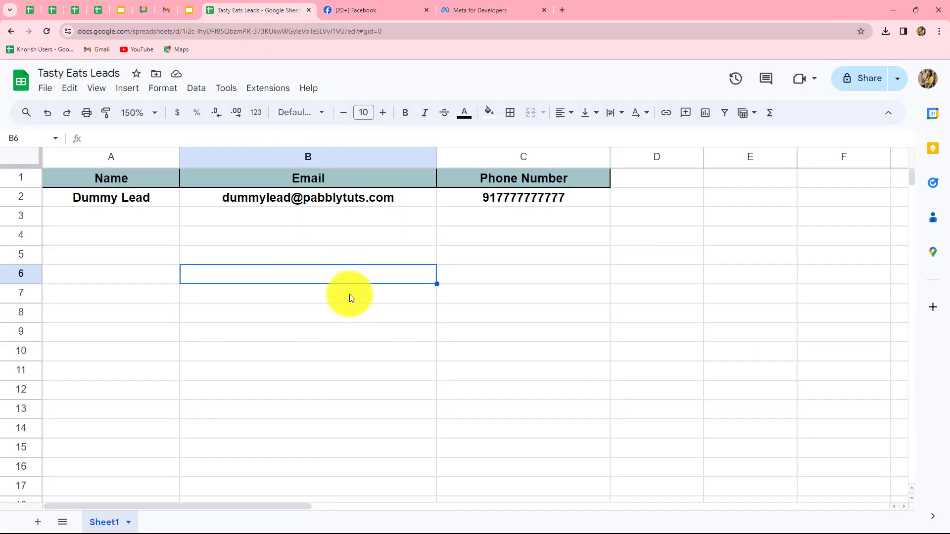
- Sign in on the Pabbly Connect website and open the Pabbly Connect dashboard from the list of apps
{"action": "left_click", "coordinate": [592, 11]}
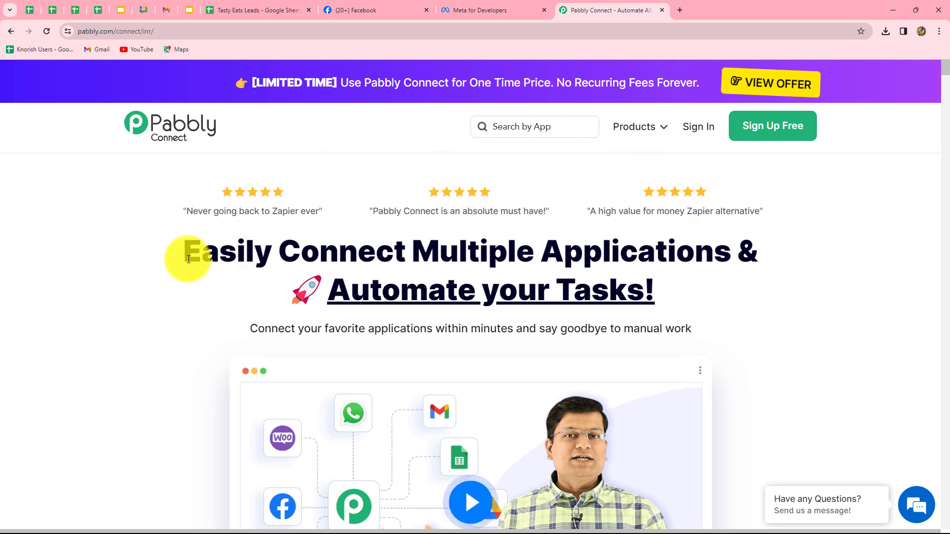
{"action": "left_click_drag", "start_coordinate": [188, 259], "coordinate": [788, 346]}
{"action": "left_click", "coordinate": [686, 106]}
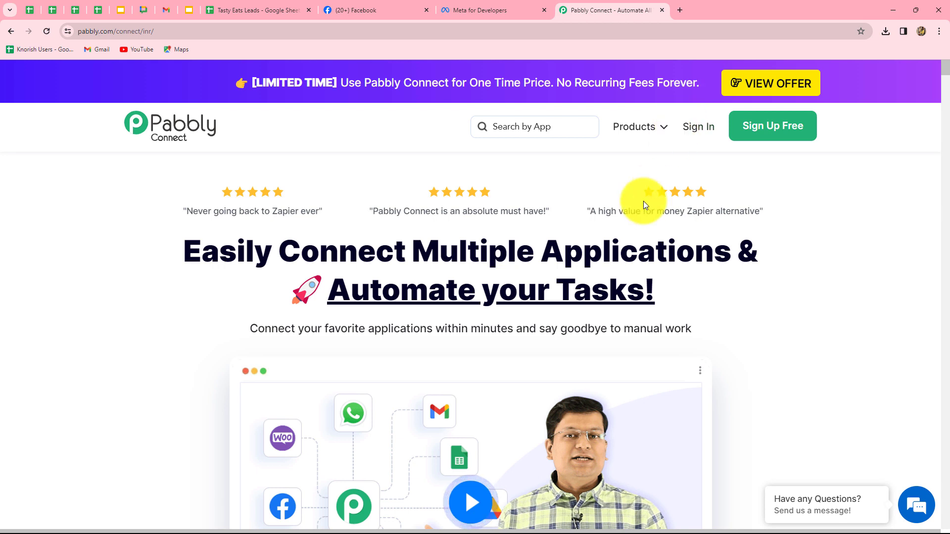
{"action": "left_click", "coordinate": [693, 129]}
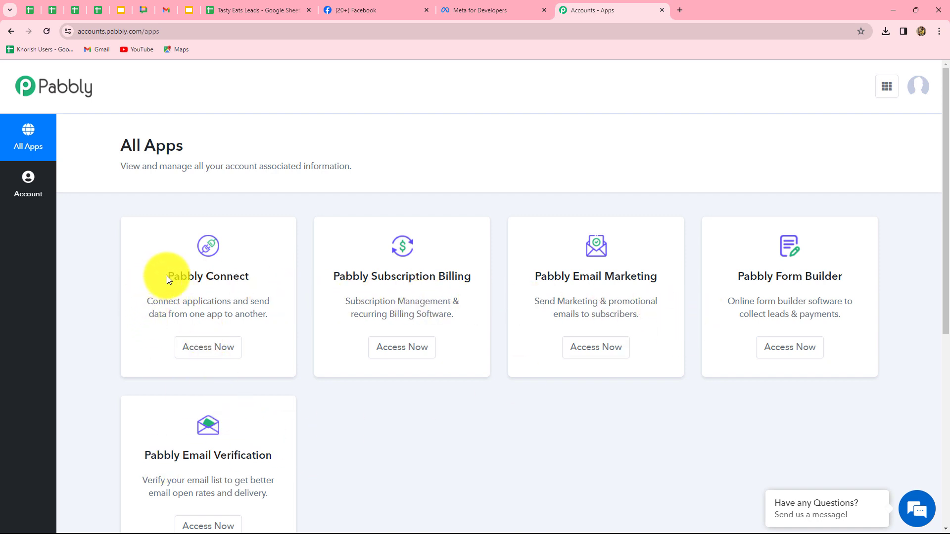
{"action": "left_click_drag", "start_coordinate": [168, 280], "coordinate": [285, 293]}
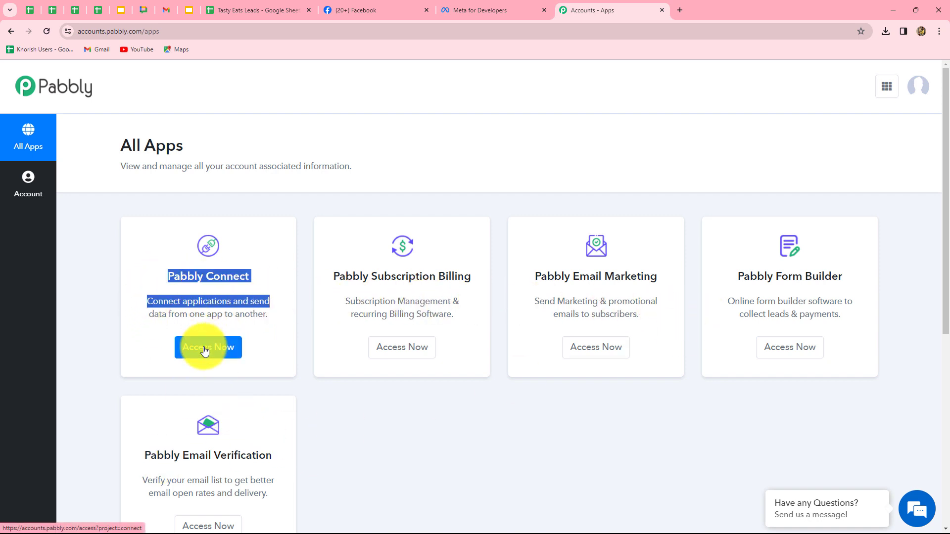
{"action": "left_click", "coordinate": [205, 349]}
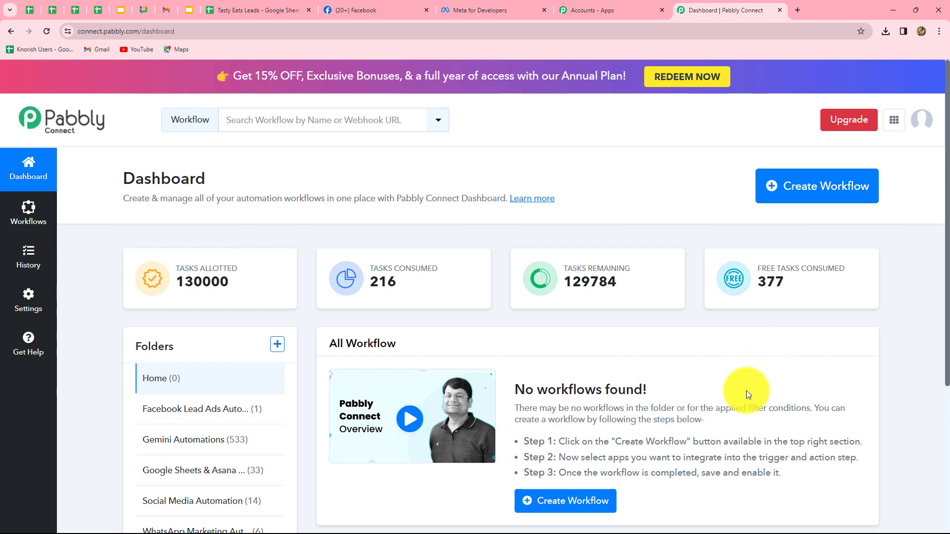
- Create a workflow named "Add Facebook Leads to Google Sheets (Food Processing)" in the Facebook Lead Ads Automations folder
{"action": "scroll", "coordinate": [746, 391], "scroll_direction": "down", "scroll_amount": 3}
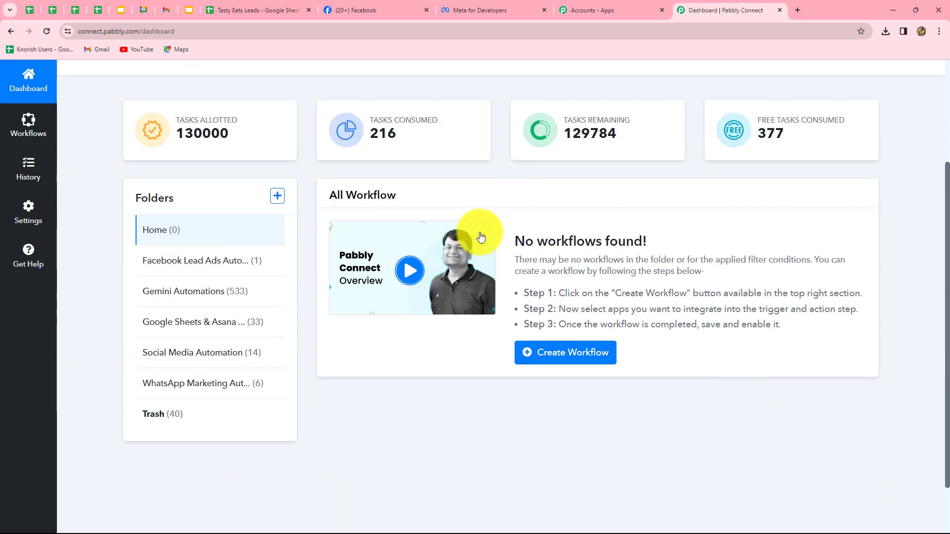
{"action": "scroll", "coordinate": [357, 480], "scroll_direction": "up", "scroll_amount": 3}
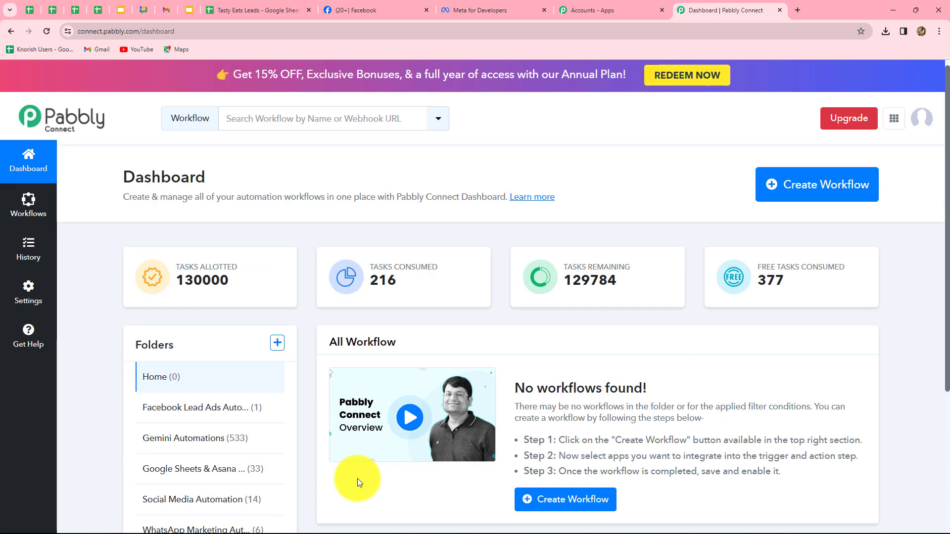
{"action": "scroll", "coordinate": [191, 432], "scroll_direction": "down", "scroll_amount": 2}
{"action": "scroll", "coordinate": [191, 431], "scroll_direction": "down", "scroll_amount": 1}
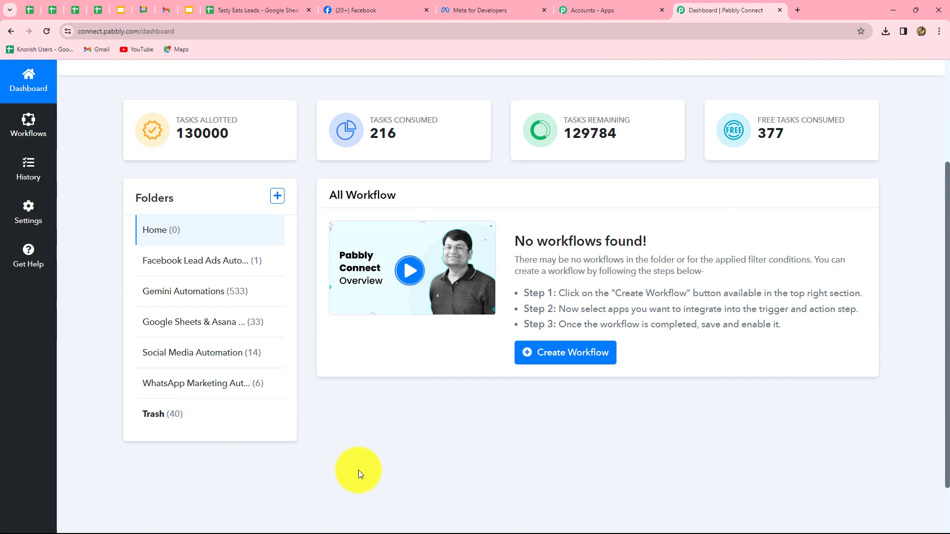
{"action": "scroll", "coordinate": [358, 470], "scroll_direction": "up", "scroll_amount": 3}
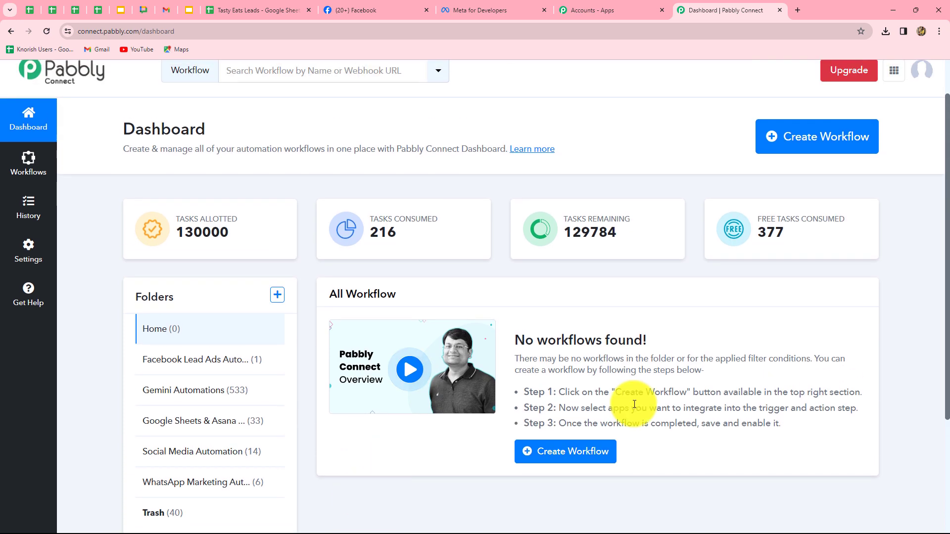
{"action": "scroll", "coordinate": [679, 381], "scroll_direction": "up", "scroll_amount": 1}
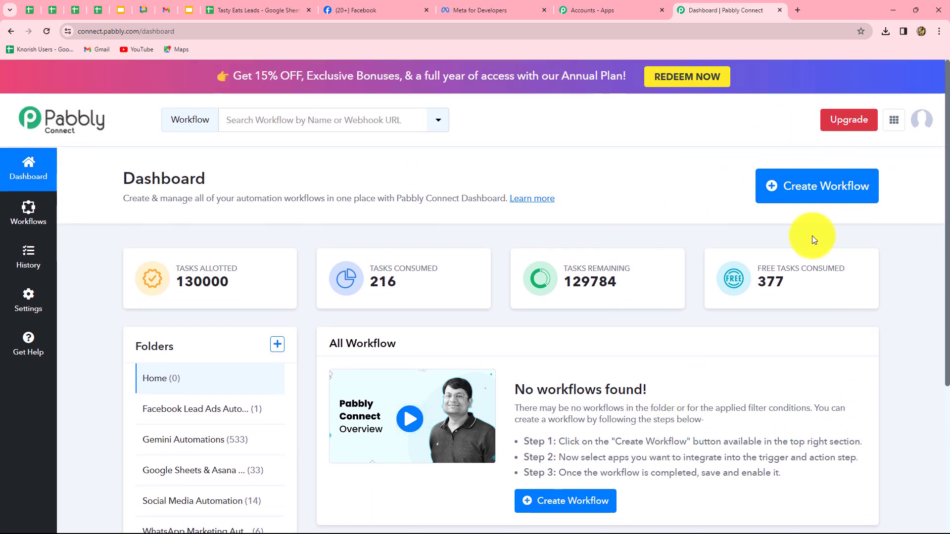
{"action": "left_click", "coordinate": [834, 194]}
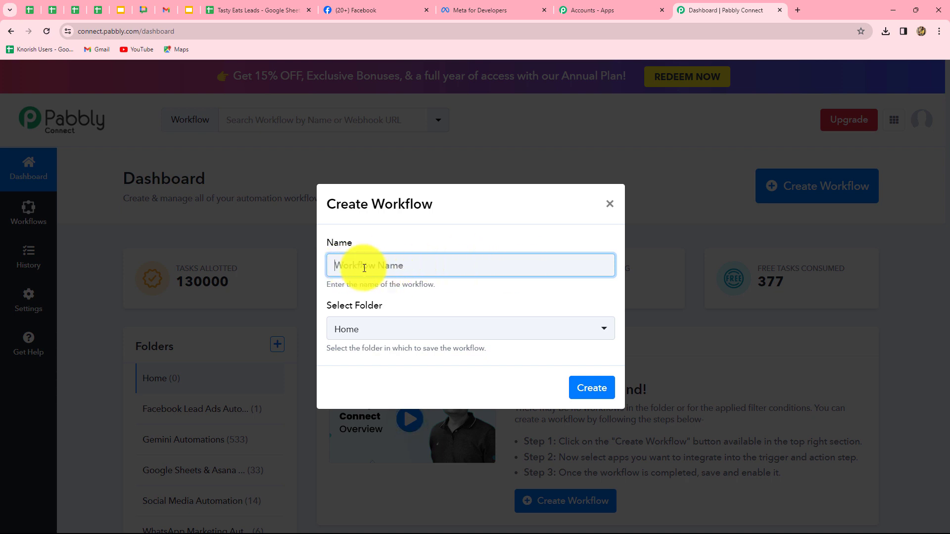
{"action": "type", "text": "Add Facebook Leads to Google Sheets (Food Processing)"}
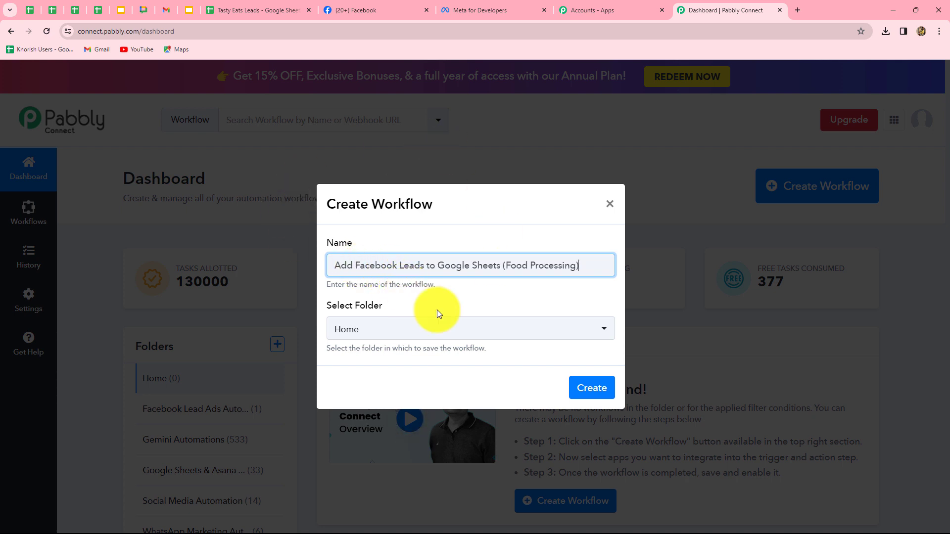
{"action": "left_click", "coordinate": [476, 329]}
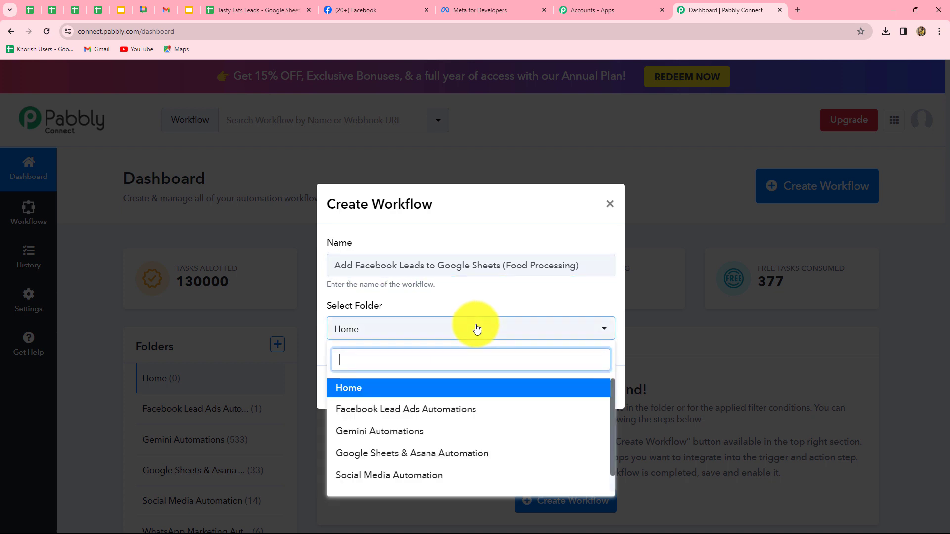
{"action": "left_click", "coordinate": [433, 409]}
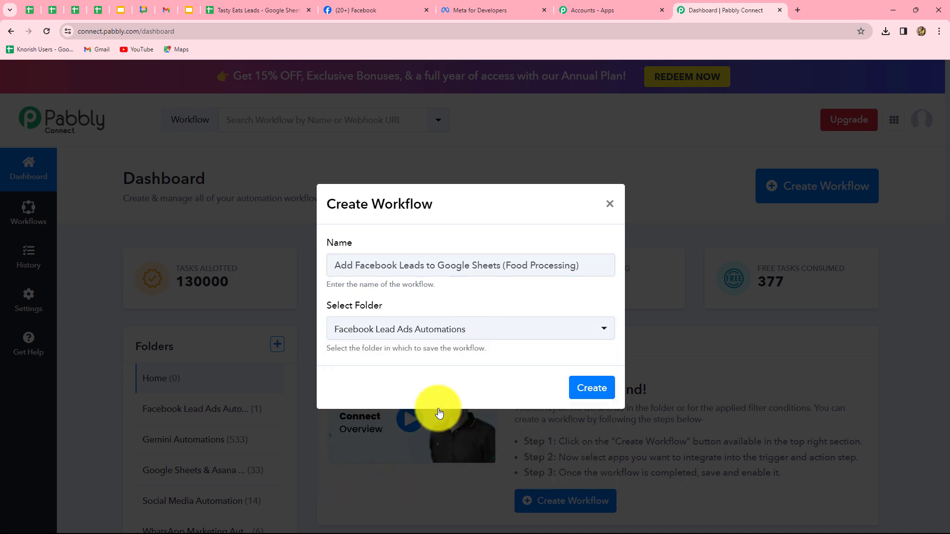
{"action": "left_click", "coordinate": [582, 388]}
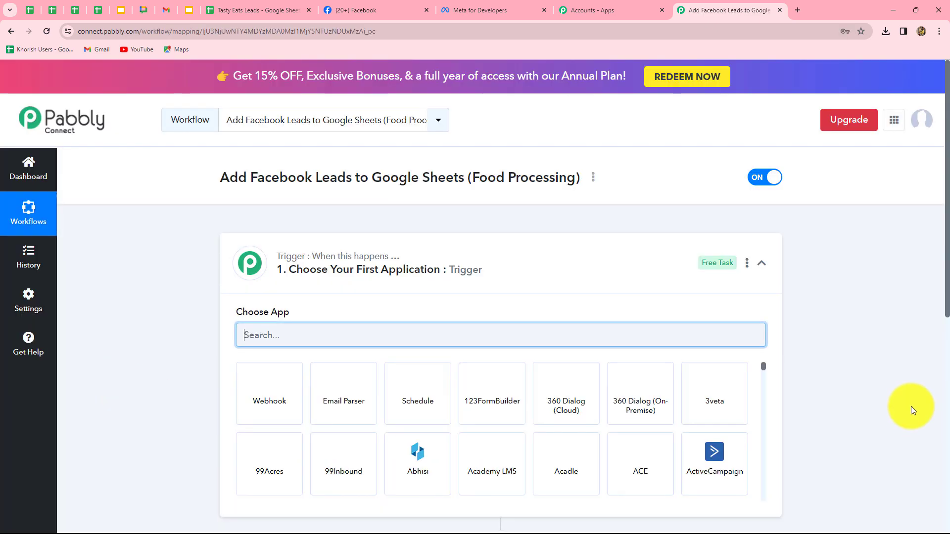
- Look over the new workflow's trigger and action sections
{"action": "scroll", "coordinate": [911, 406], "scroll_direction": "down", "scroll_amount": 3}
{"action": "scroll", "coordinate": [908, 403], "scroll_direction": "up", "scroll_amount": 2}
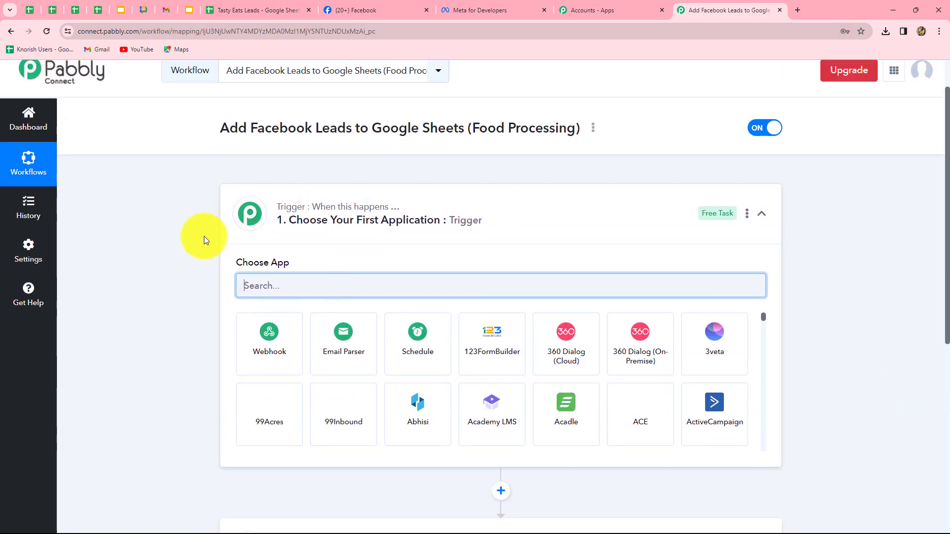
{"action": "scroll", "coordinate": [152, 348], "scroll_direction": "down", "scroll_amount": 1}
{"action": "scroll", "coordinate": [152, 347], "scroll_direction": "down", "scroll_amount": 3}
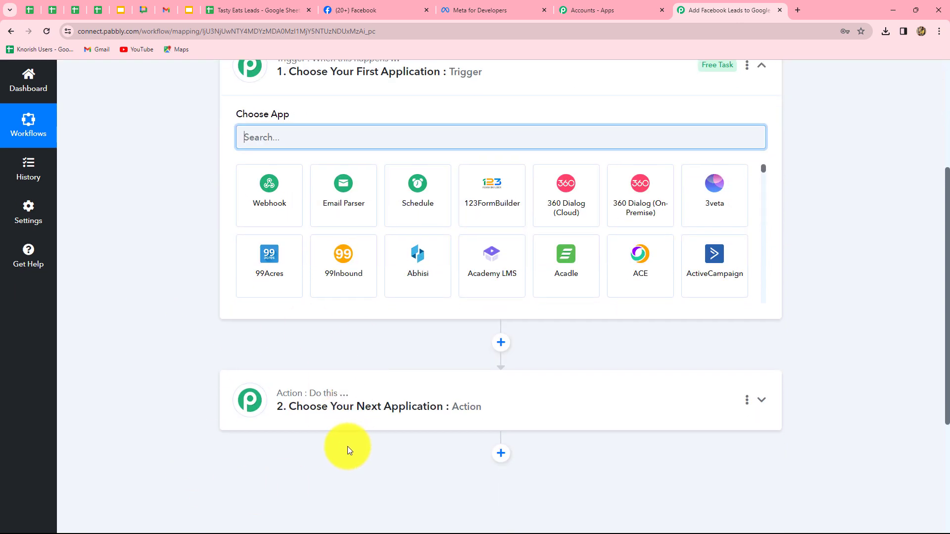
{"action": "scroll", "coordinate": [348, 446], "scroll_direction": "up", "scroll_amount": 2}
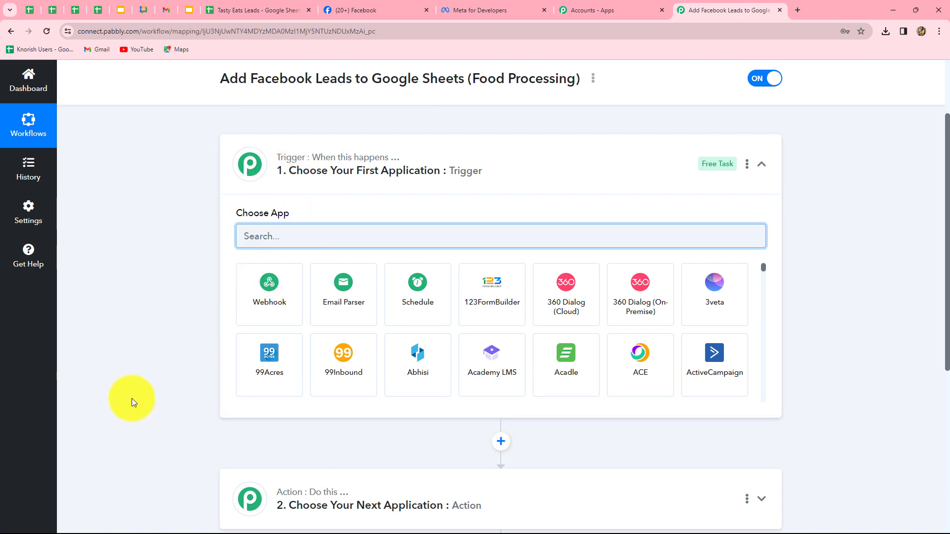
{"action": "scroll", "coordinate": [132, 399], "scroll_direction": "down", "scroll_amount": 1}
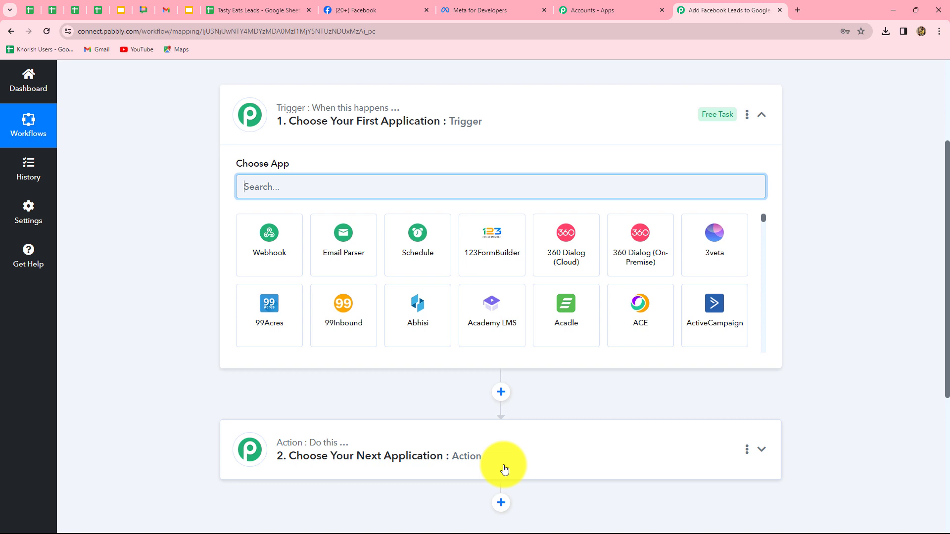
{"action": "scroll", "coordinate": [503, 467], "scroll_direction": "down", "scroll_amount": 3}
{"action": "scroll", "coordinate": [503, 466], "scroll_direction": "up", "scroll_amount": 3}
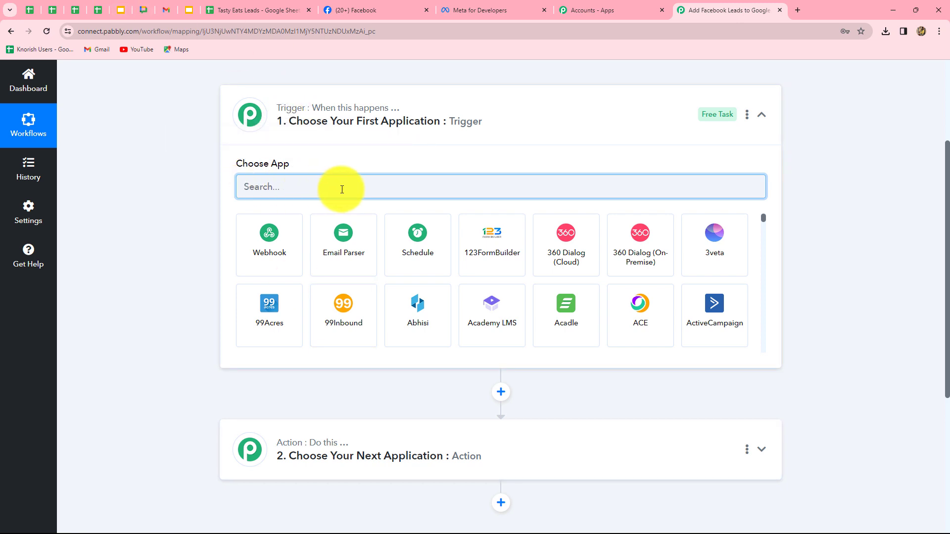
- Set the workflow's trigger application to Facebook Lead Ads with the trigger event New Lead (Instant)
{"action": "type", "text": "Fs"}
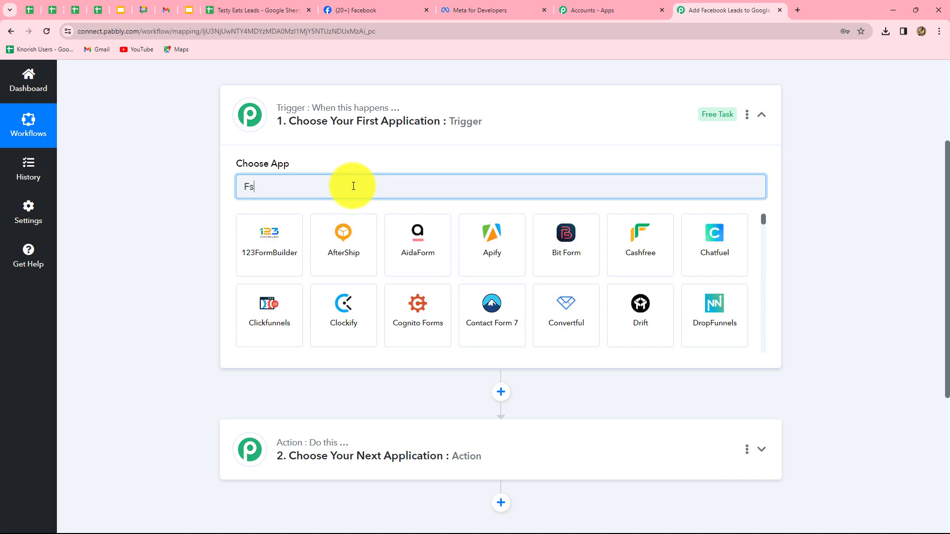
{"action": "type", "text": "ace"}
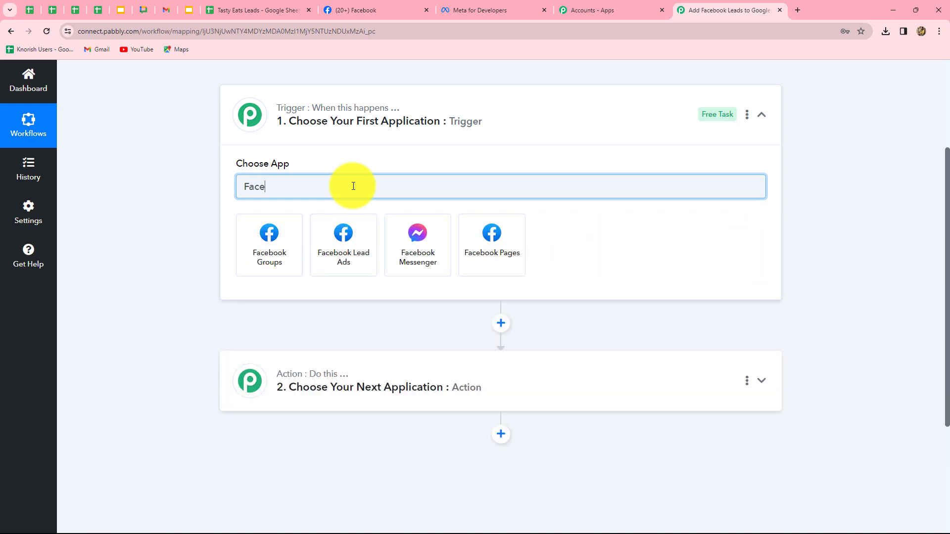
{"action": "left_click", "coordinate": [336, 246]}
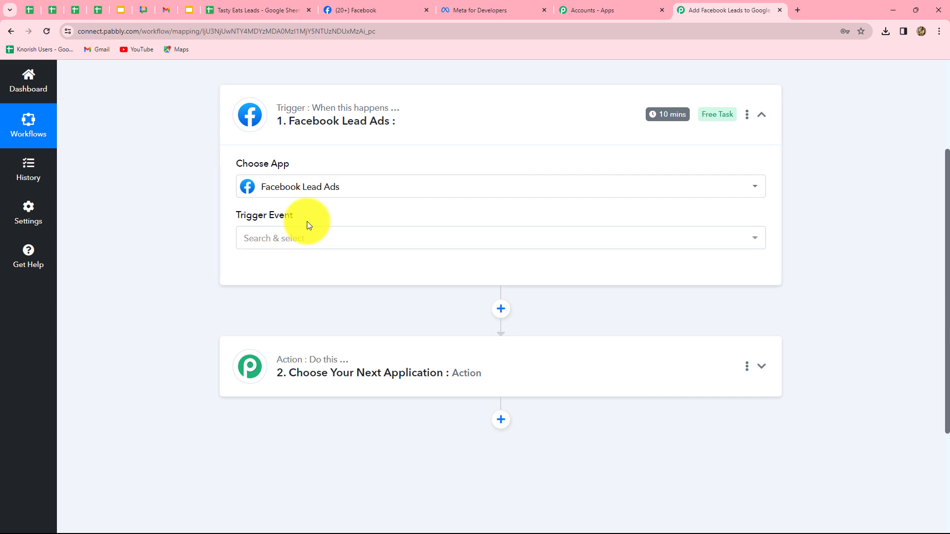
{"action": "left_click", "coordinate": [287, 240]}
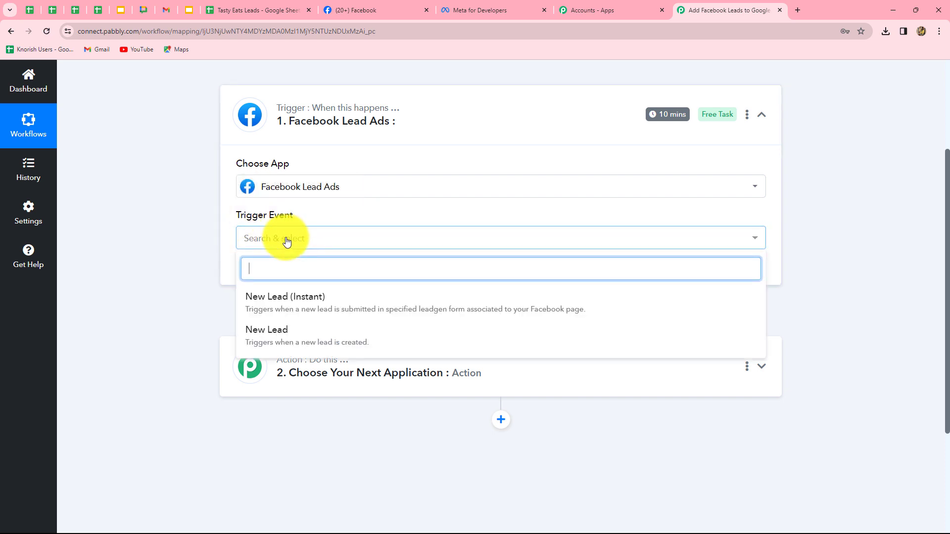
{"action": "left_click", "coordinate": [271, 298]}
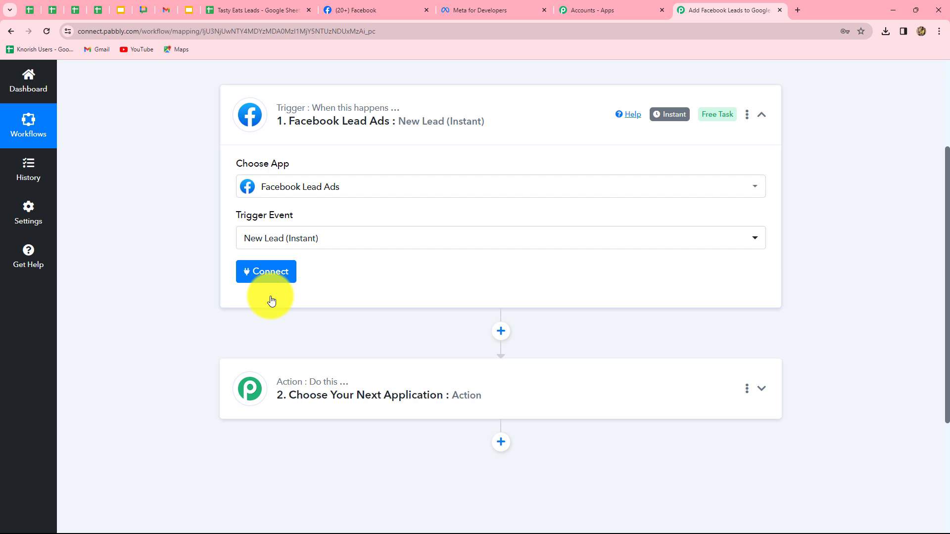
- Connect the trigger to Facebook Lead Ads through a new connection and check the Tasty Eats page on Facebook
{"action": "left_click", "coordinate": [260, 273]}
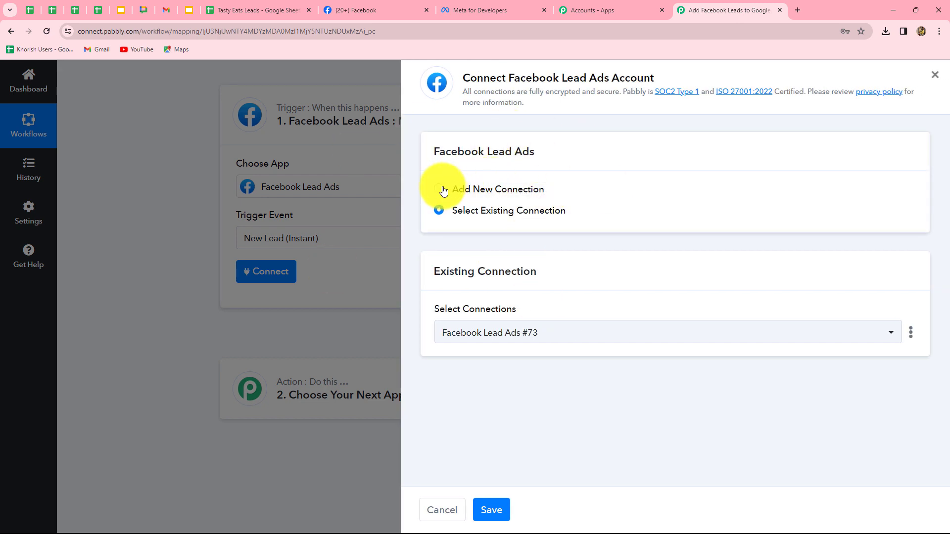
{"action": "left_click", "coordinate": [439, 190]}
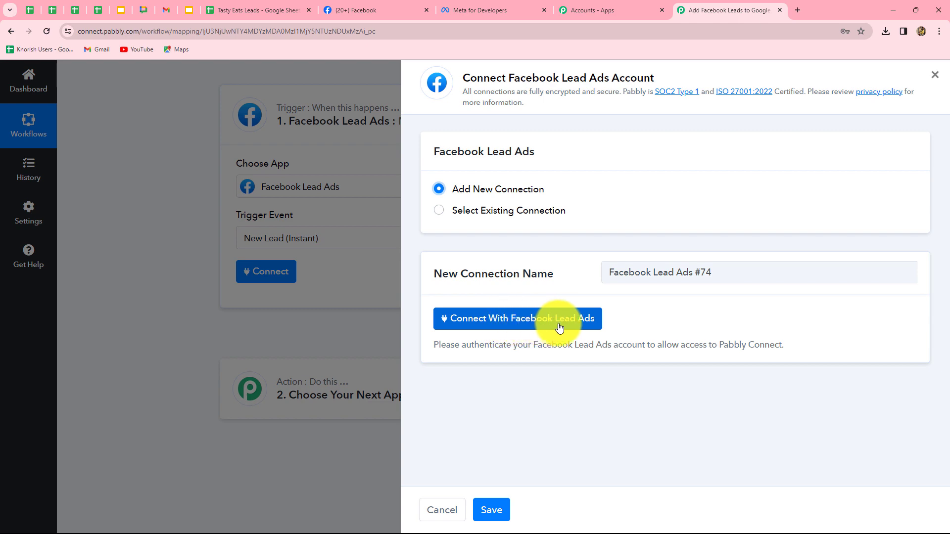
{"action": "left_click", "coordinate": [575, 328]}
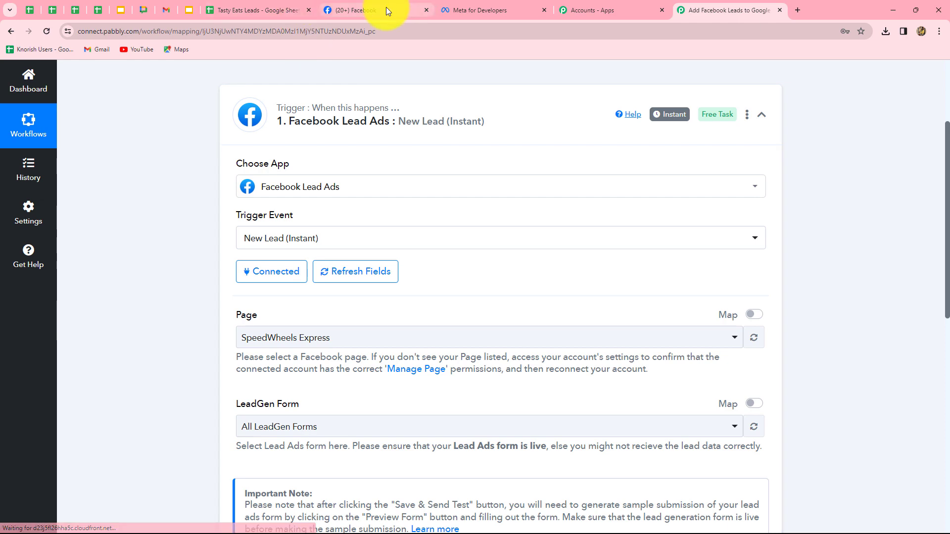
{"action": "left_click", "coordinate": [386, 8]}
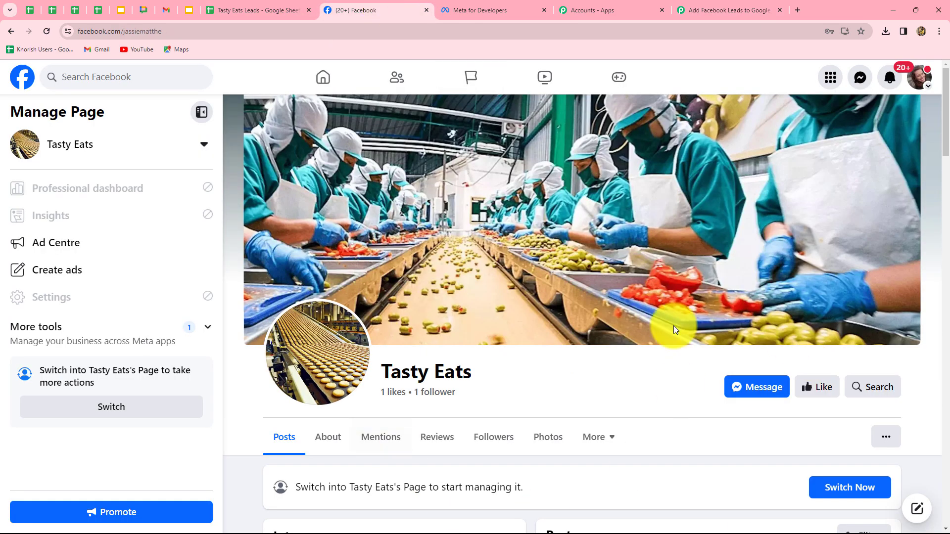
{"action": "left_click", "coordinate": [695, 9]}
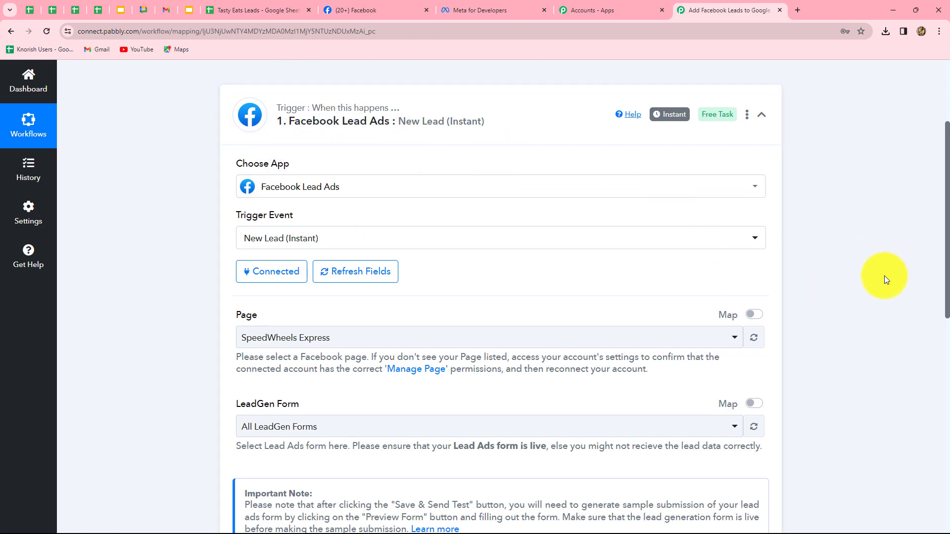
- Select Tasty Eats as the Facebook page for the lead trigger, checking the page's name on Facebook
{"action": "scroll", "coordinate": [878, 280], "scroll_direction": "down", "scroll_amount": 4}
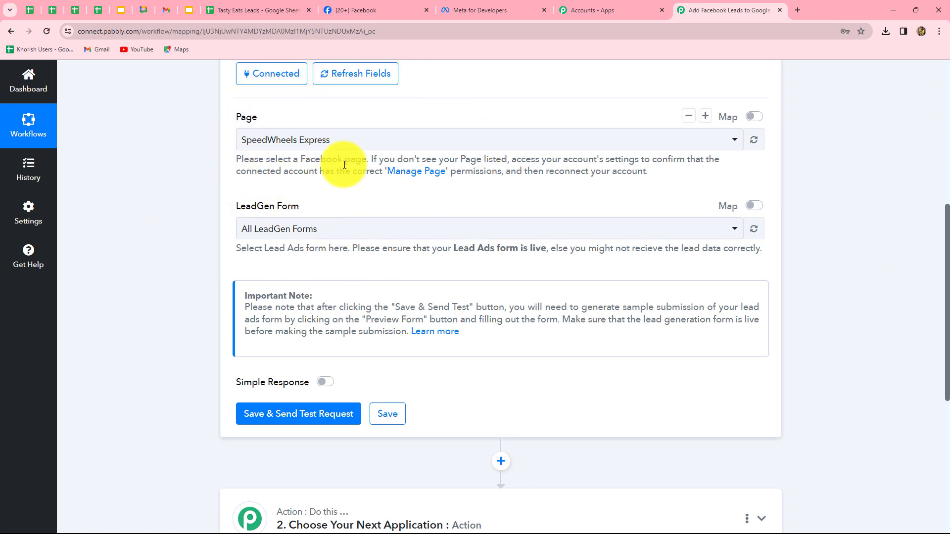
{"action": "left_click", "coordinate": [361, 11]}
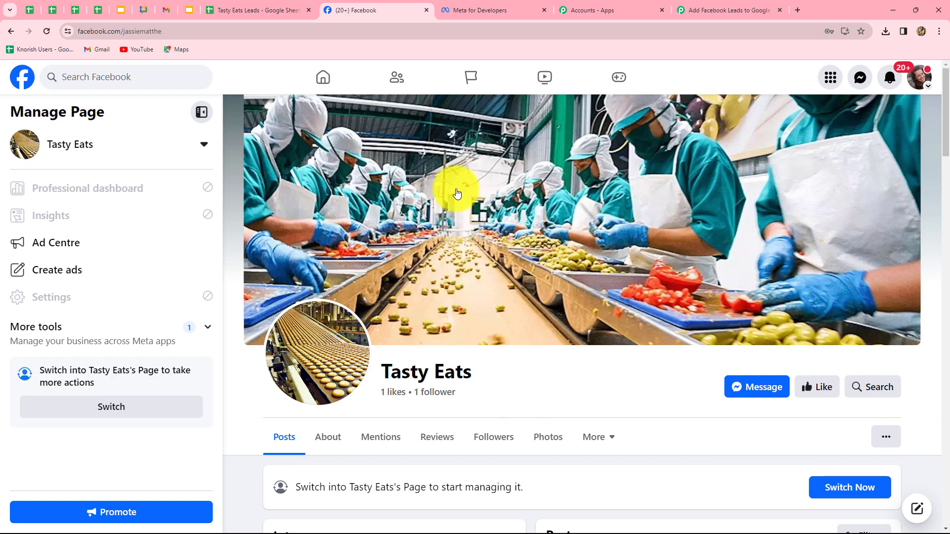
{"action": "left_click", "coordinate": [703, 10]}
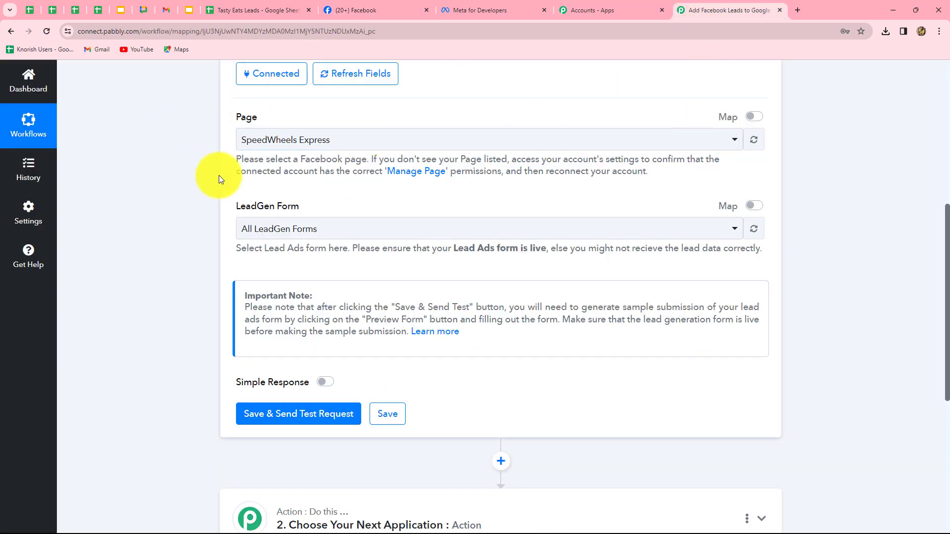
{"action": "left_click", "coordinate": [329, 140]}
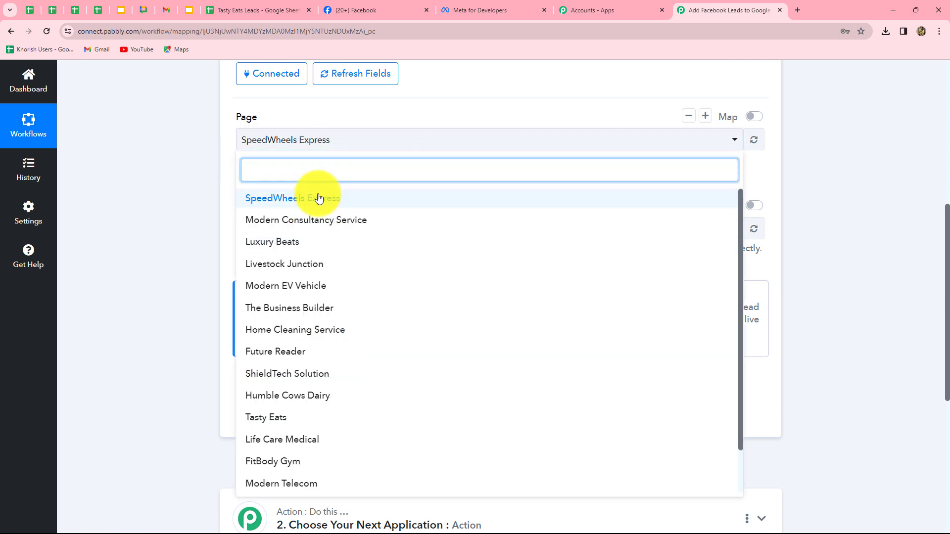
{"action": "left_click", "coordinate": [266, 417]}
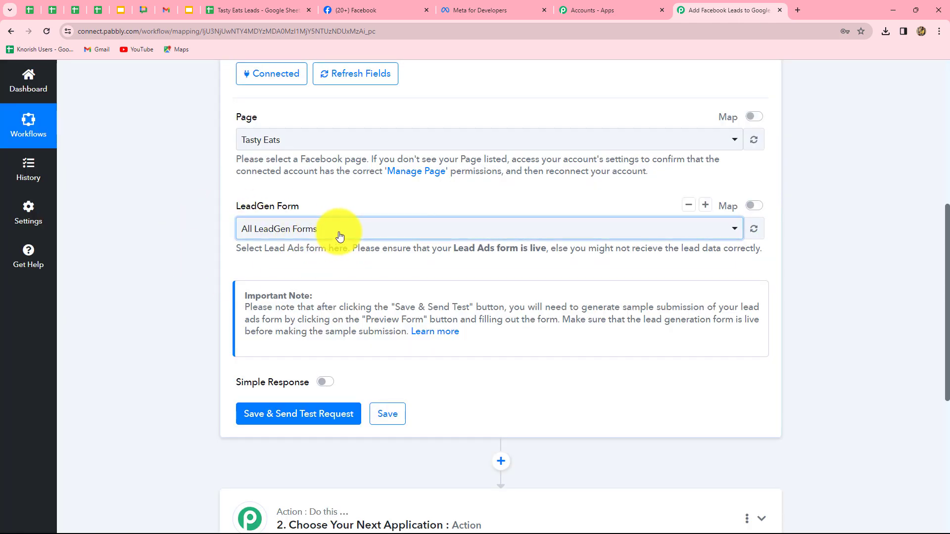
- Set the trigger's LeadGen form to Tasty_eats, then save and send a test request to await the webhook response
{"action": "left_click", "coordinate": [335, 236]}
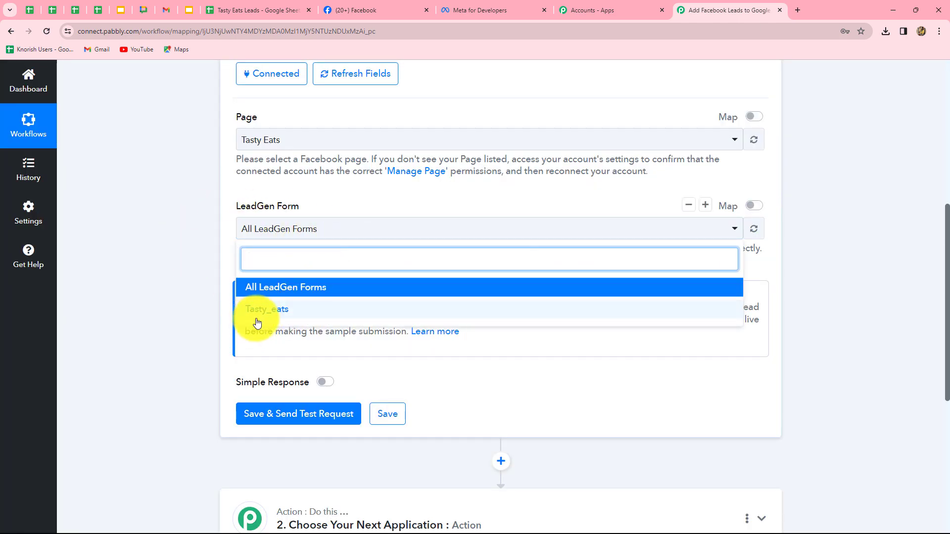
{"action": "left_click", "coordinate": [278, 309]}
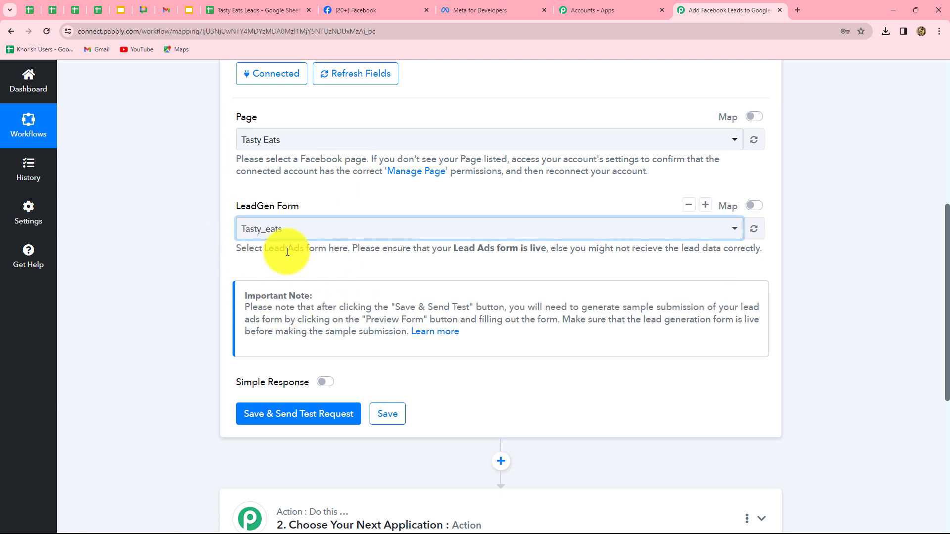
{"action": "left_click", "coordinate": [321, 416]}
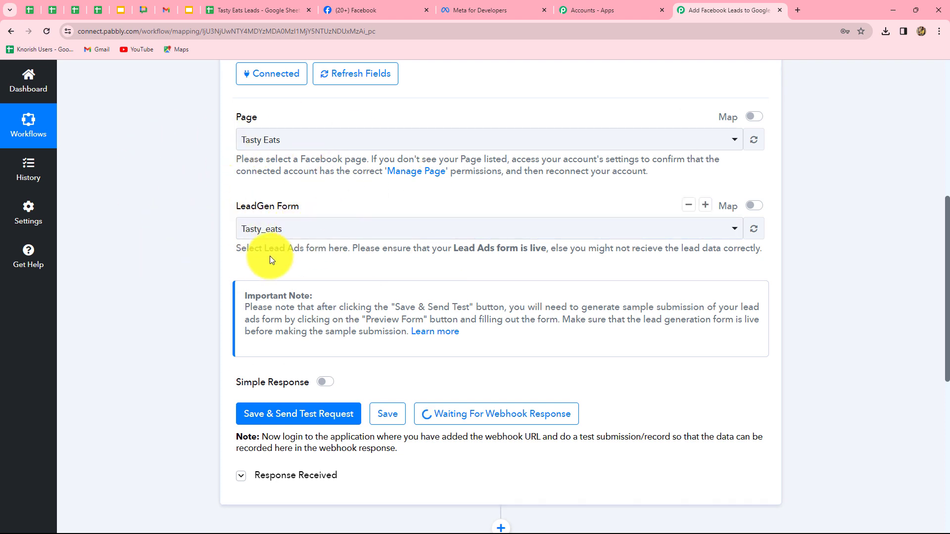
- Switch to Meta for Developers and open the Lead Ads RTU Debug Tool from the developer tools
{"action": "left_click", "coordinate": [474, 11]}
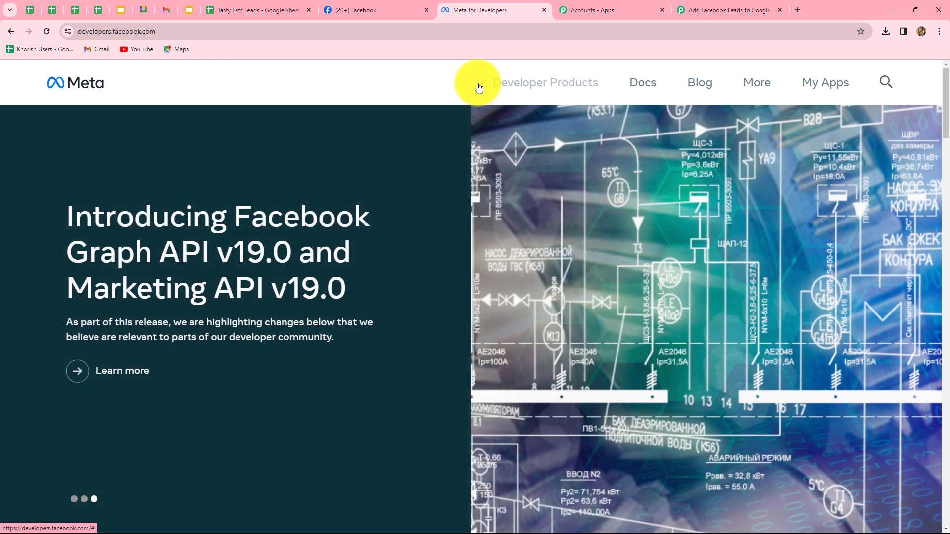
{"action": "left_click", "coordinate": [756, 86]}
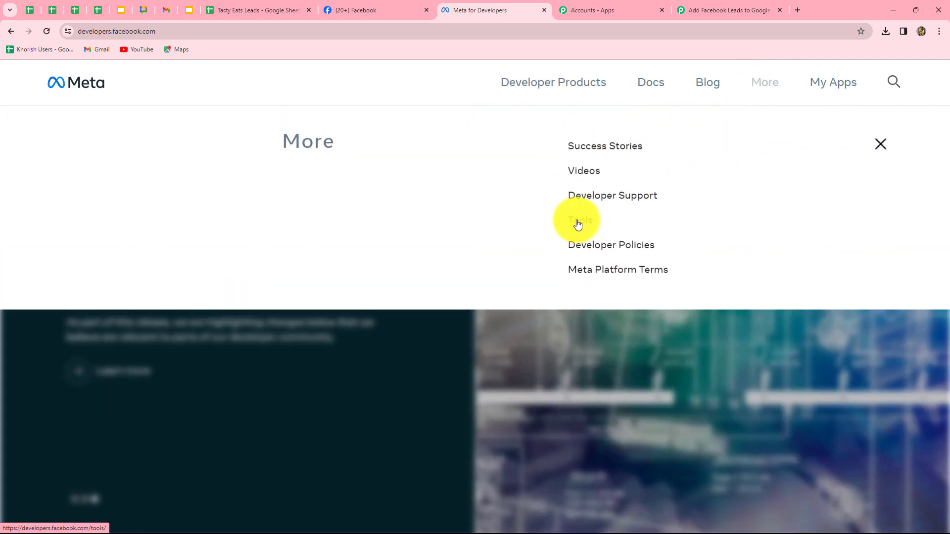
{"action": "left_click", "coordinate": [578, 222]}
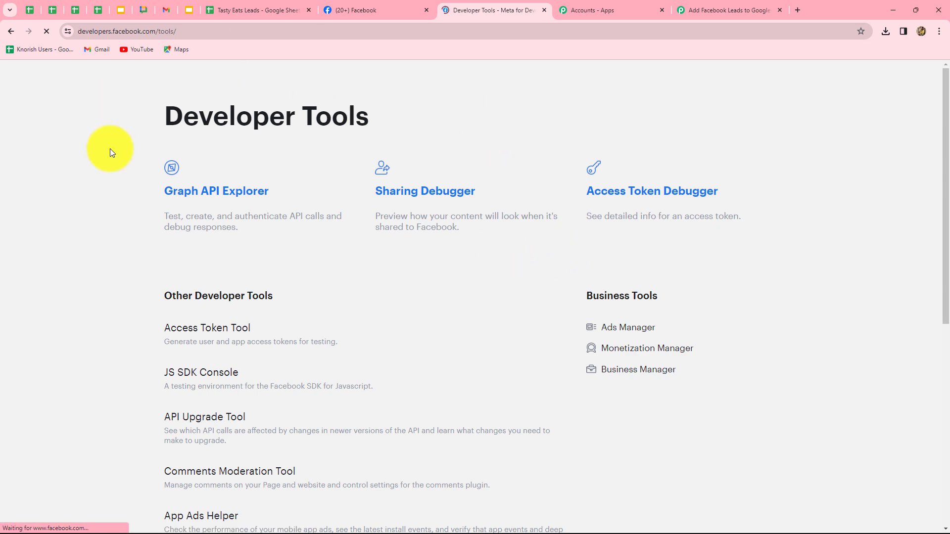
{"action": "scroll", "coordinate": [362, 255], "scroll_direction": "down", "scroll_amount": 4}
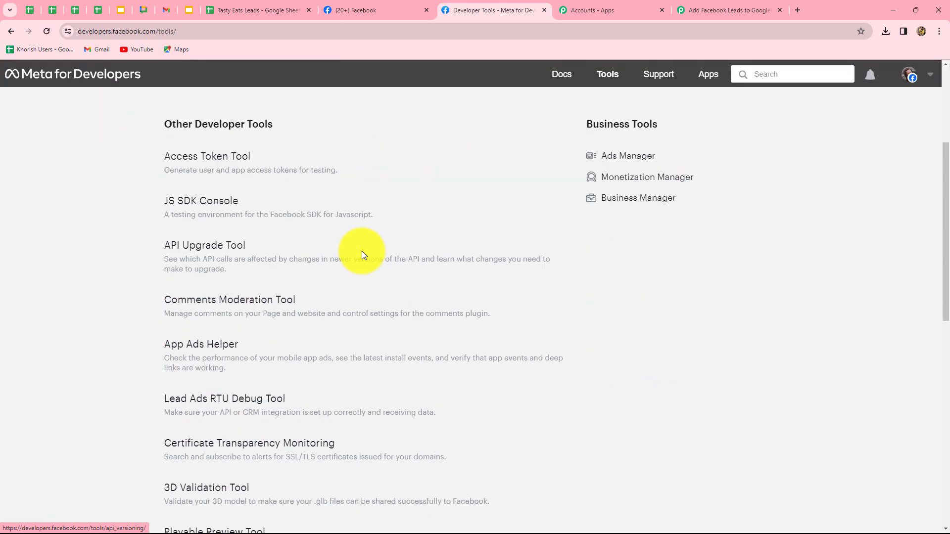
{"action": "scroll", "coordinate": [361, 253], "scroll_direction": "down", "scroll_amount": 4}
{"action": "scroll", "coordinate": [361, 255], "scroll_direction": "up", "scroll_amount": 2}
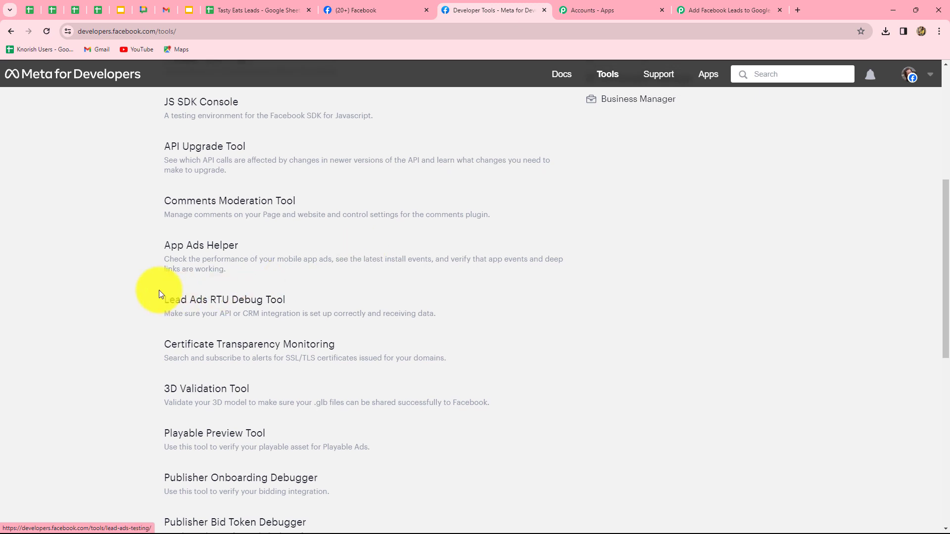
{"action": "left_click", "coordinate": [260, 302]}
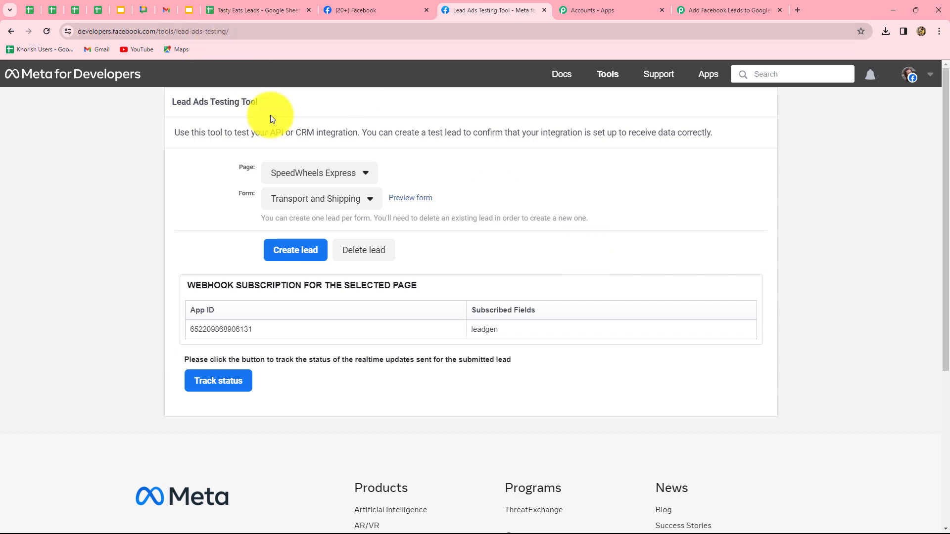
- Delete the existing test lead for the Tasty Eats page's Tasty_eats form and reload the testing tool
{"action": "left_click", "coordinate": [290, 174]}
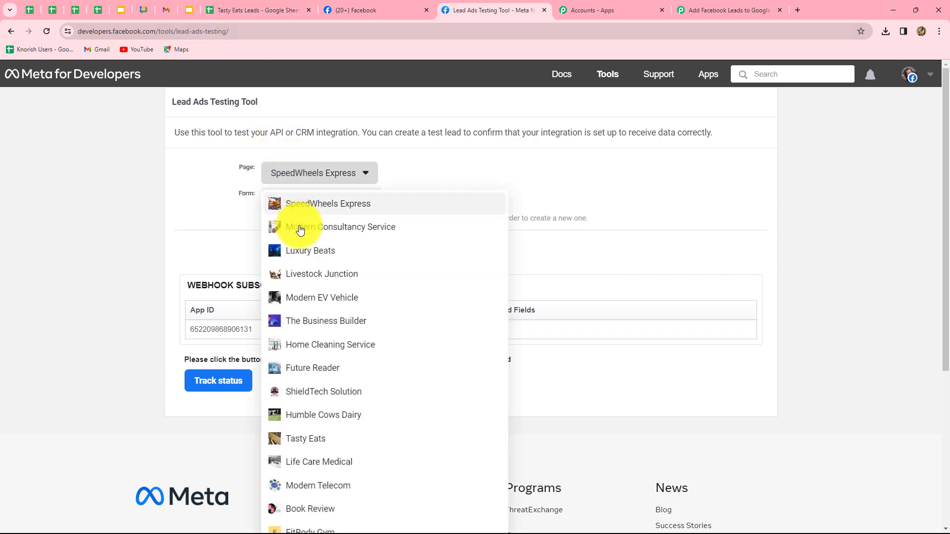
{"action": "left_click", "coordinate": [312, 440]}
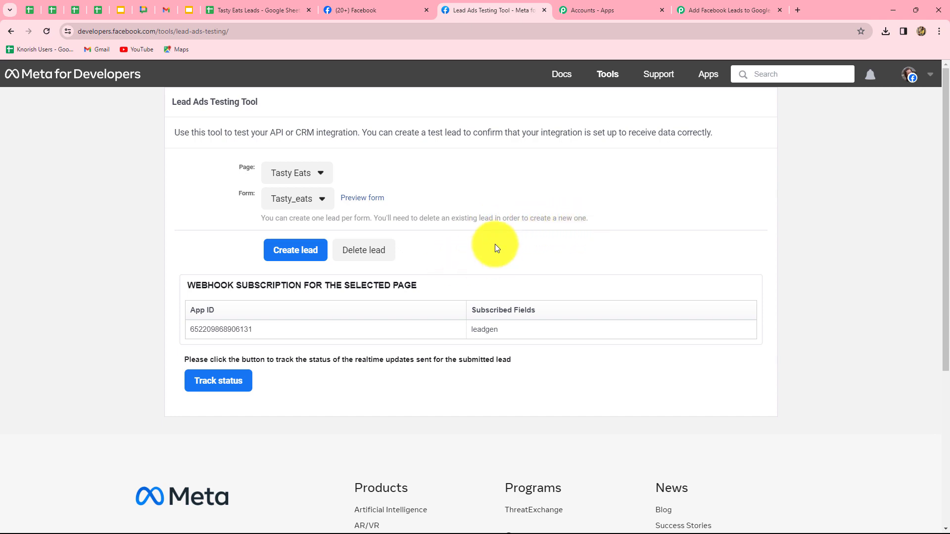
{"action": "left_click", "coordinate": [355, 256]}
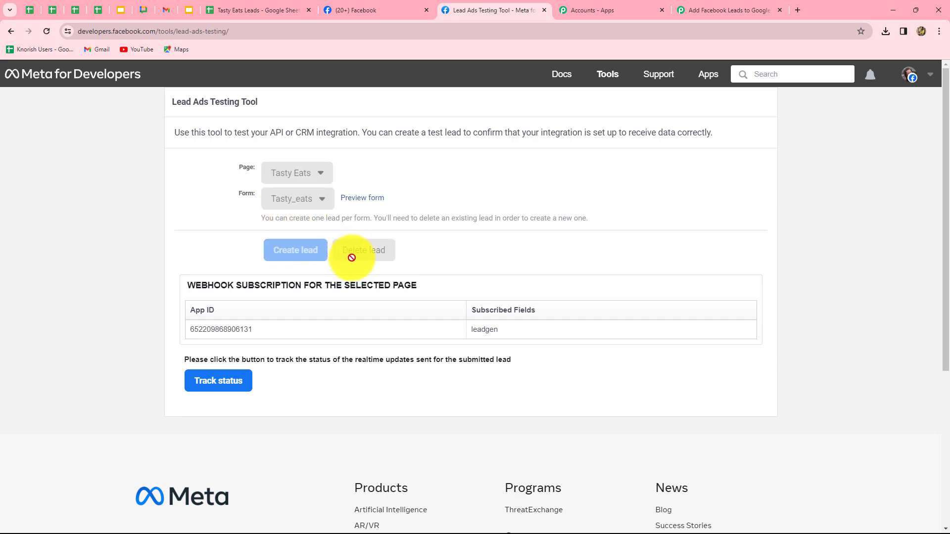
{"action": "left_click", "coordinate": [45, 32]}
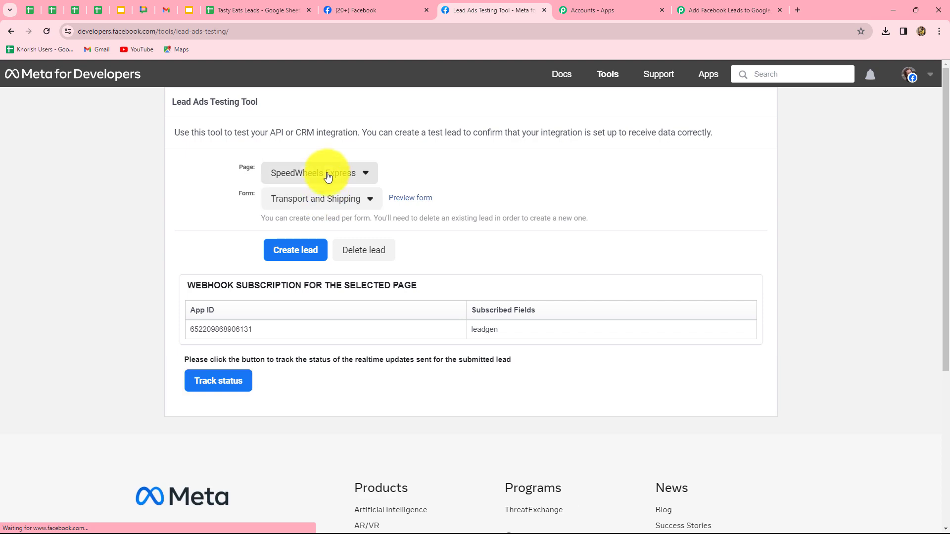
- Select the Tasty Eats page in the reloaded testing tool and open the preview of its Tasty_eats form
{"action": "left_click", "coordinate": [321, 173]}
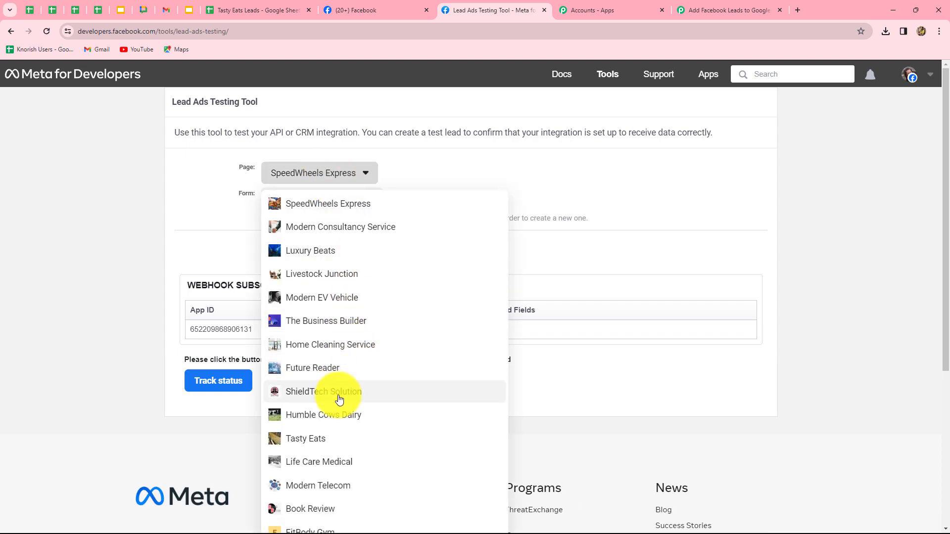
{"action": "left_click", "coordinate": [318, 439]}
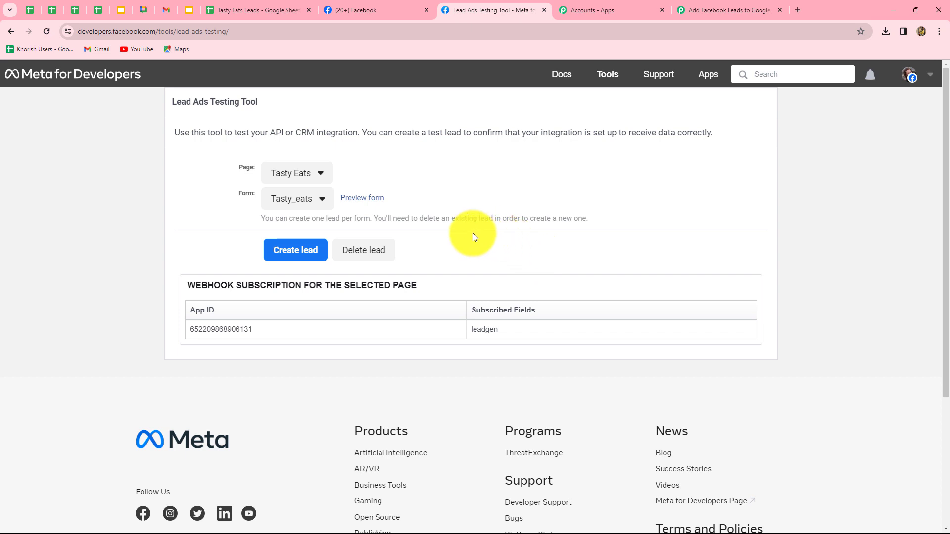
{"action": "left_click", "coordinate": [364, 199]}
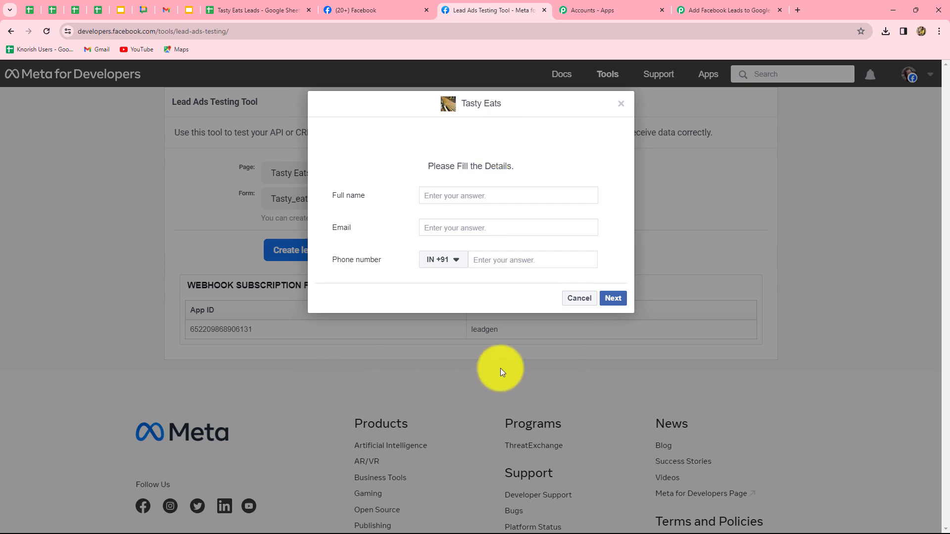
- Submit a test lead with a full name, email and phone number, and check the received response in Pabbly Connect
{"action": "left_click", "coordinate": [441, 194]}
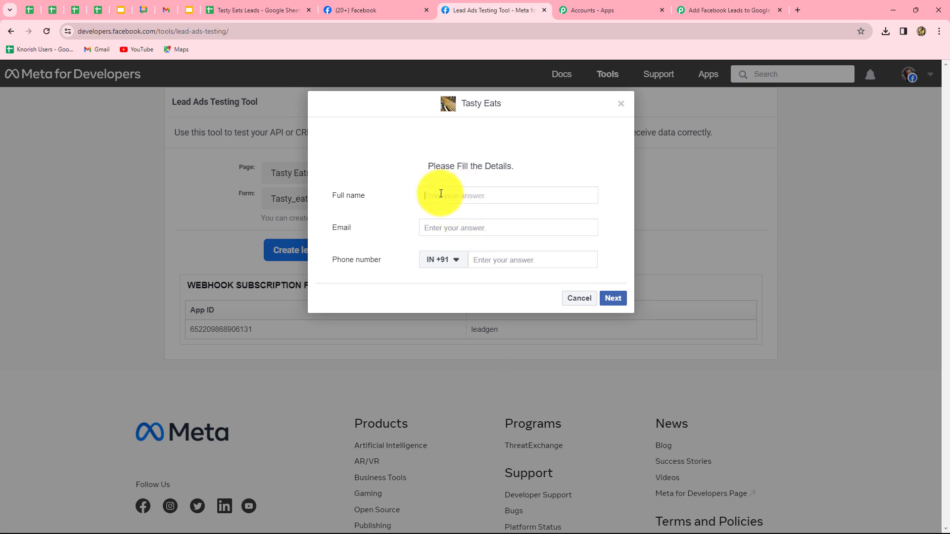
{"action": "type", "text": "Smart Lead"}
{"action": "left_click", "coordinate": [432, 227]}
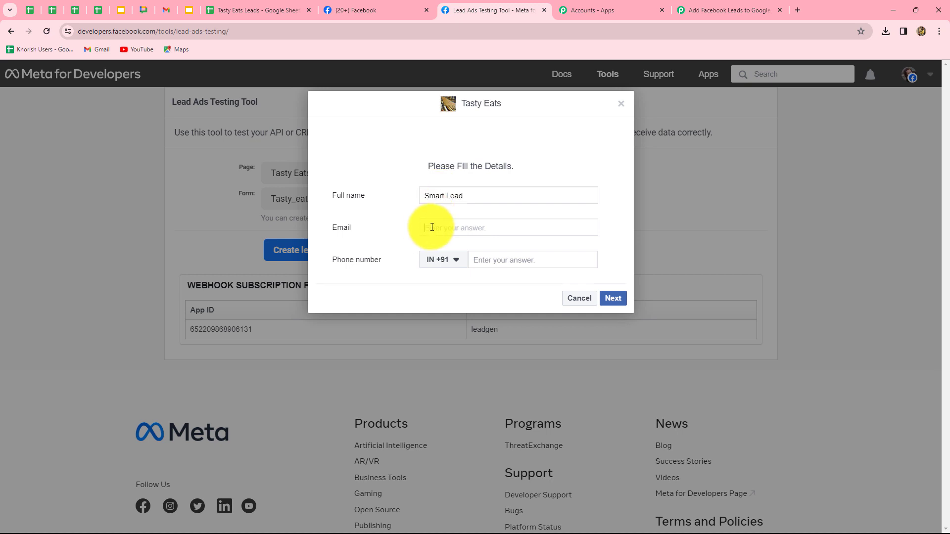
{"action": "key", "text": "ctrl+v"}
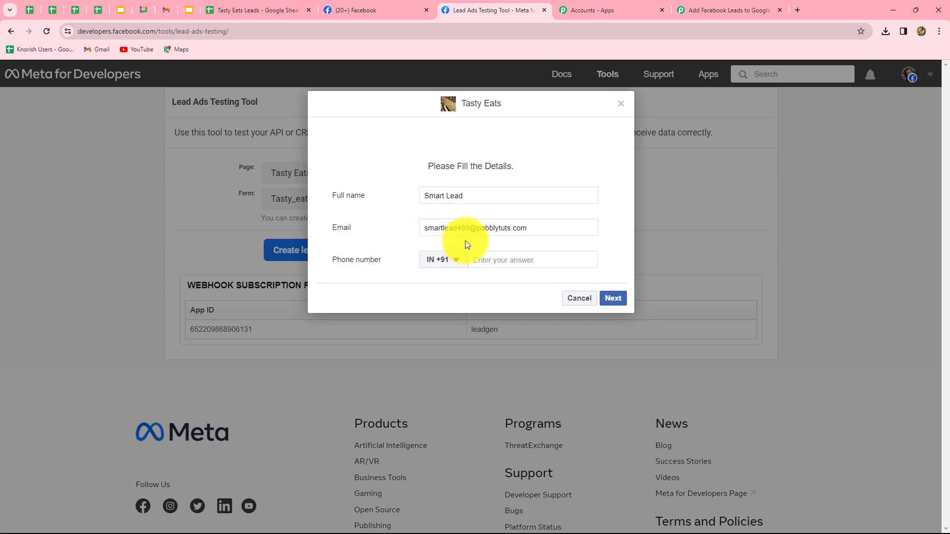
{"action": "left_click", "coordinate": [497, 262]}
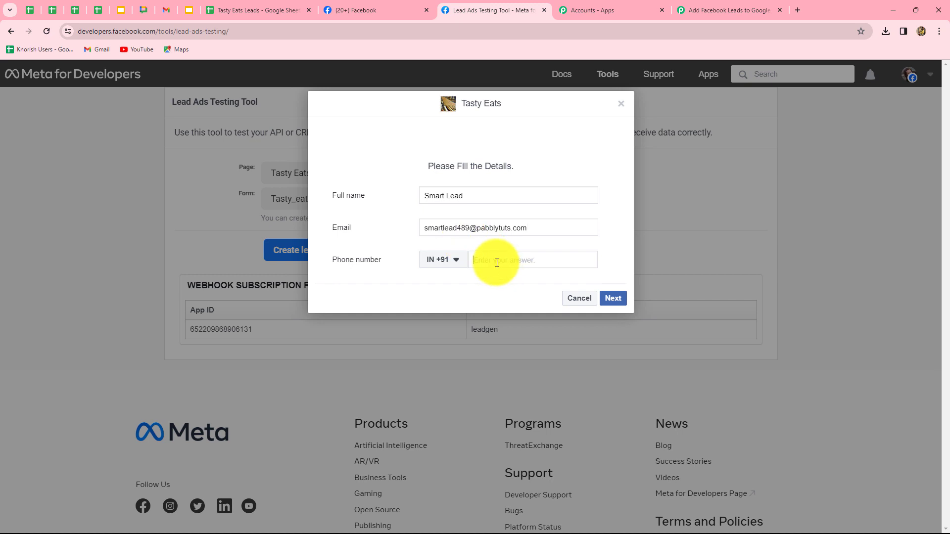
{"action": "type", "text": "87878 78787"}
{"action": "left_click", "coordinate": [609, 299]}
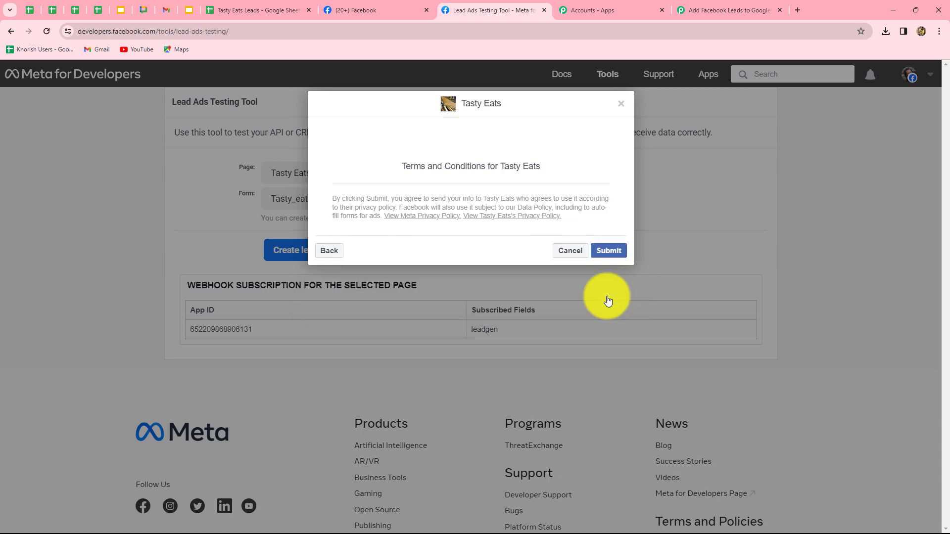
{"action": "left_click", "coordinate": [609, 253]}
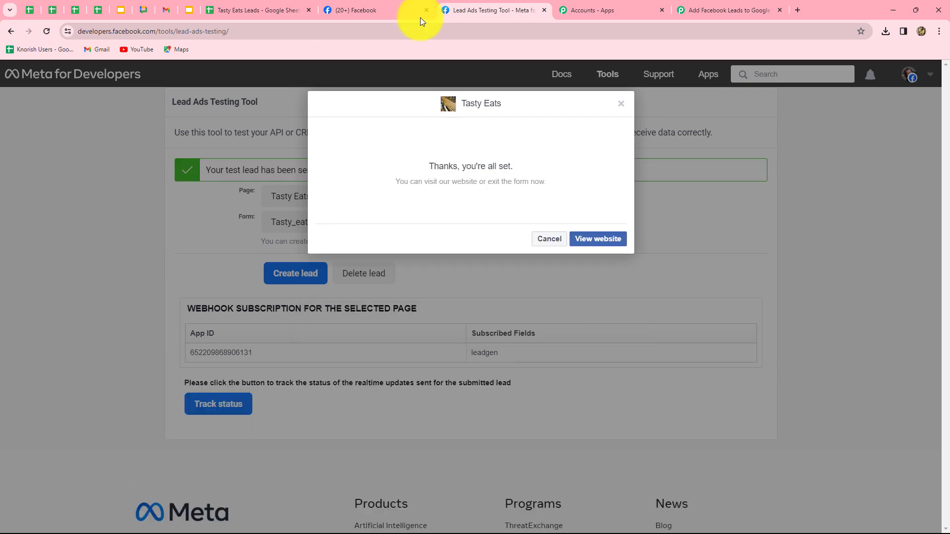
{"action": "left_click", "coordinate": [709, 6]}
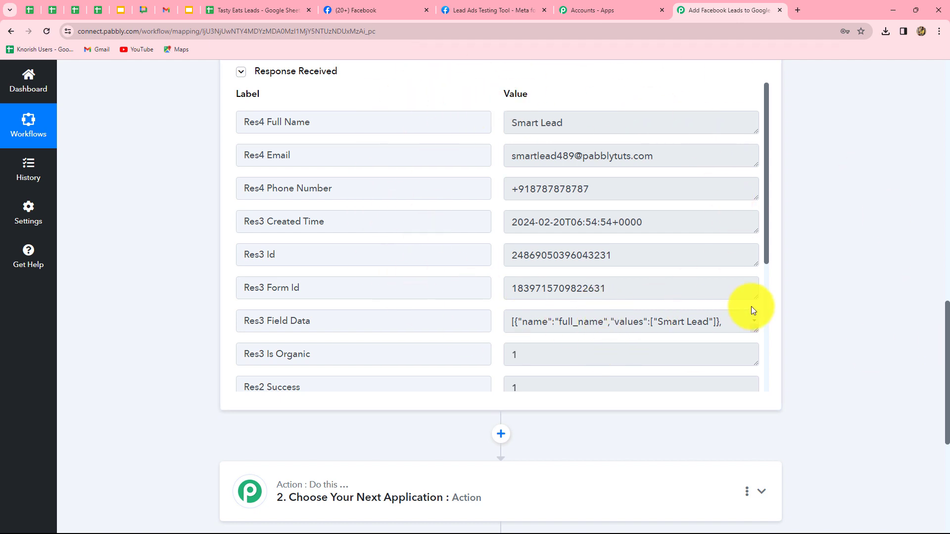
- Switch to the Tasty Eats Leads spreadsheet in Google Sheets and clear the dummy lead from cells A2:C2
{"action": "left_click", "coordinate": [239, 9]}
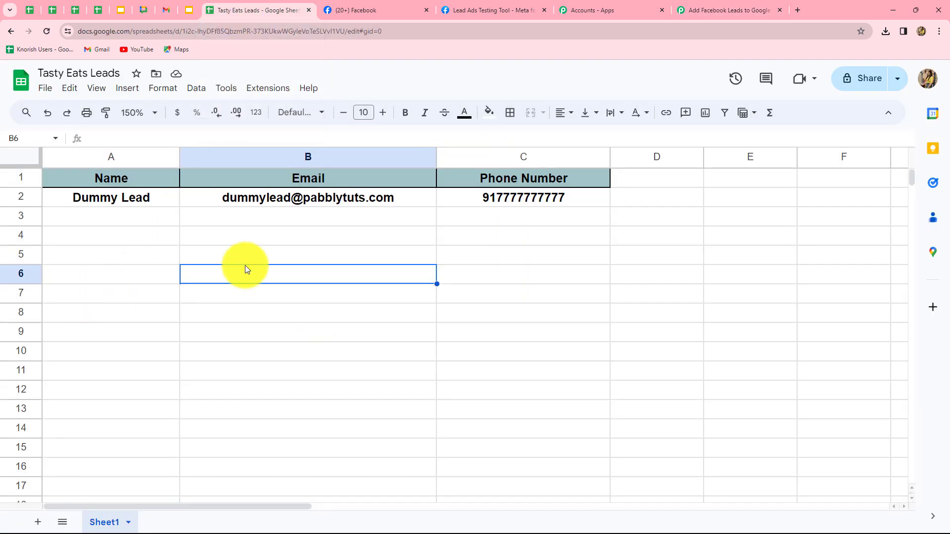
{"action": "left_click_drag", "start_coordinate": [159, 202], "coordinate": [527, 201]}
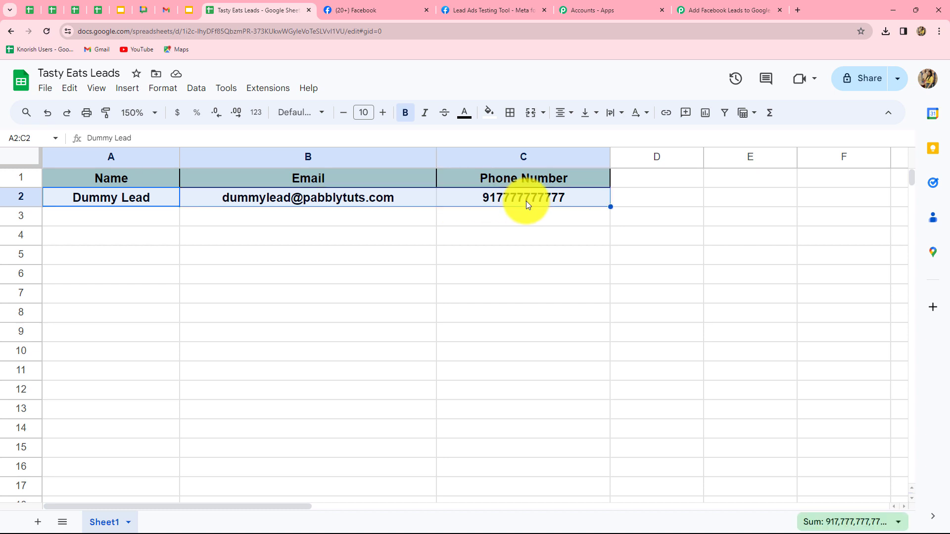
{"action": "key", "text": "Delete"}
{"action": "left_click", "coordinate": [347, 273]}
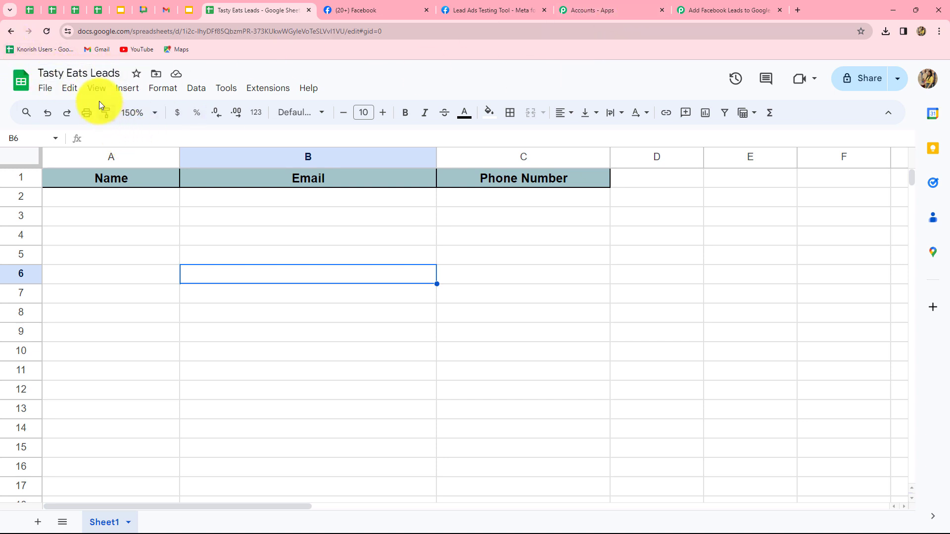
- Return to the Pabbly Connect workflow and set its action application to Google Sheets with the action event Add New Row
{"action": "left_click", "coordinate": [717, 8]}
{"action": "scroll", "coordinate": [787, 364], "scroll_direction": "down", "scroll_amount": 3}
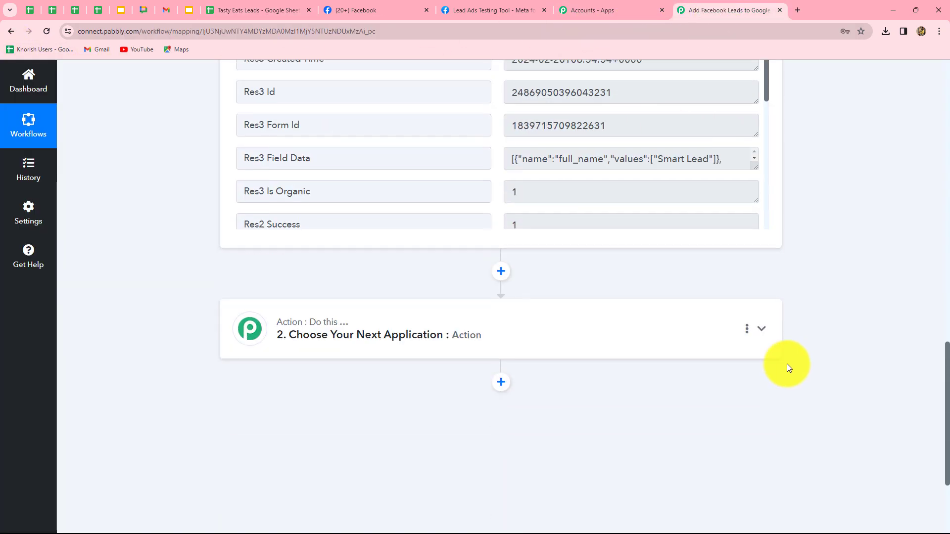
{"action": "left_click", "coordinate": [532, 301]}
{"action": "left_click", "coordinate": [319, 273]}
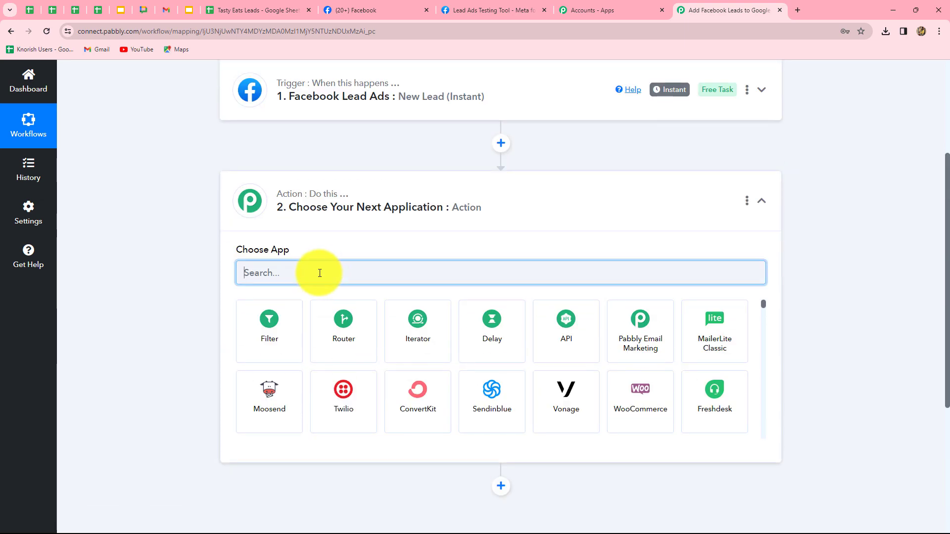
{"action": "type", "text": "Google"}
{"action": "left_click", "coordinate": [331, 339]}
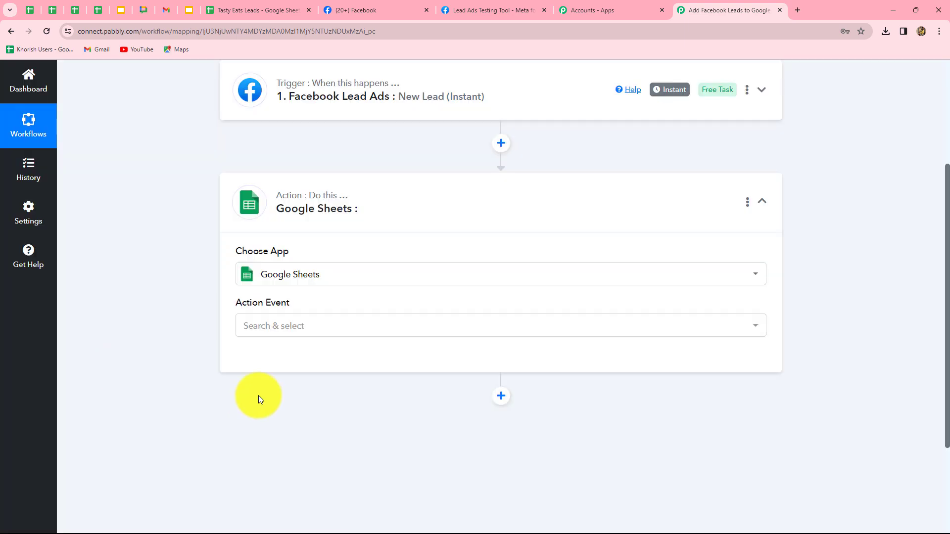
{"action": "left_click", "coordinate": [254, 325]}
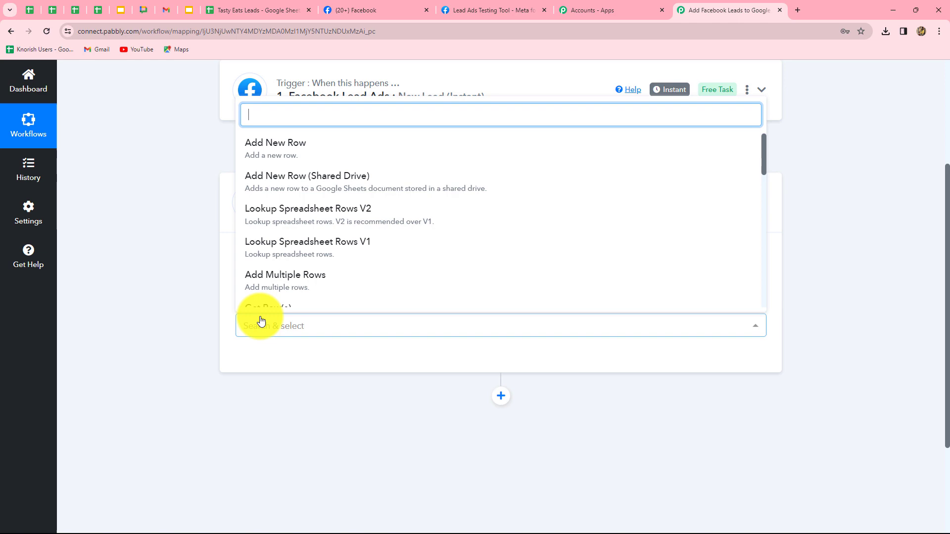
{"action": "left_click", "coordinate": [294, 153]}
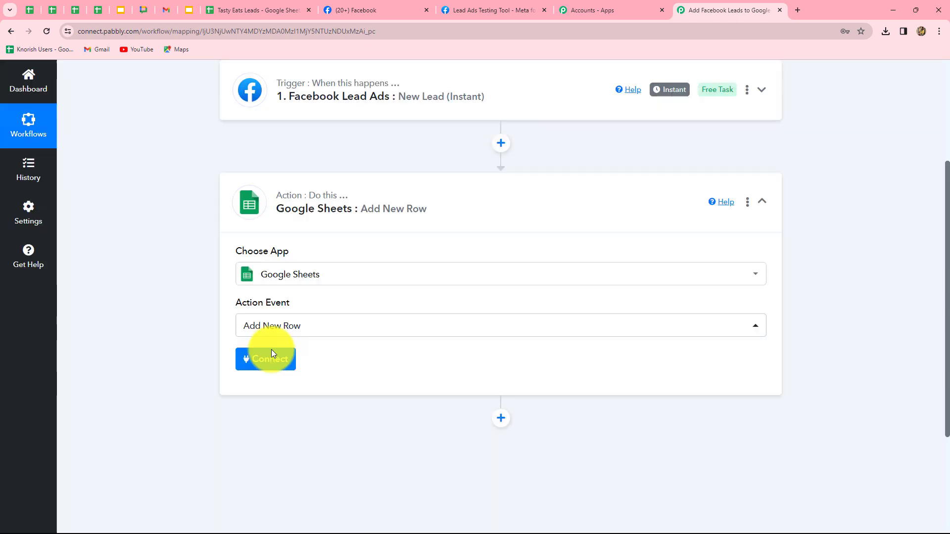
- Connect the action through the existing connection Google Sheets #40, and check the spreadsheet, sheet and column fields
{"action": "left_click", "coordinate": [272, 358]}
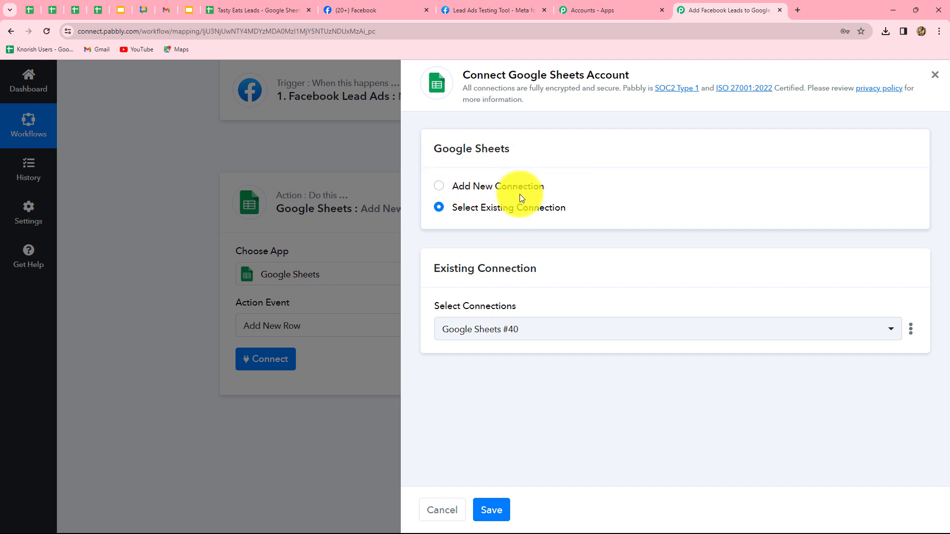
{"action": "left_click", "coordinate": [494, 507]}
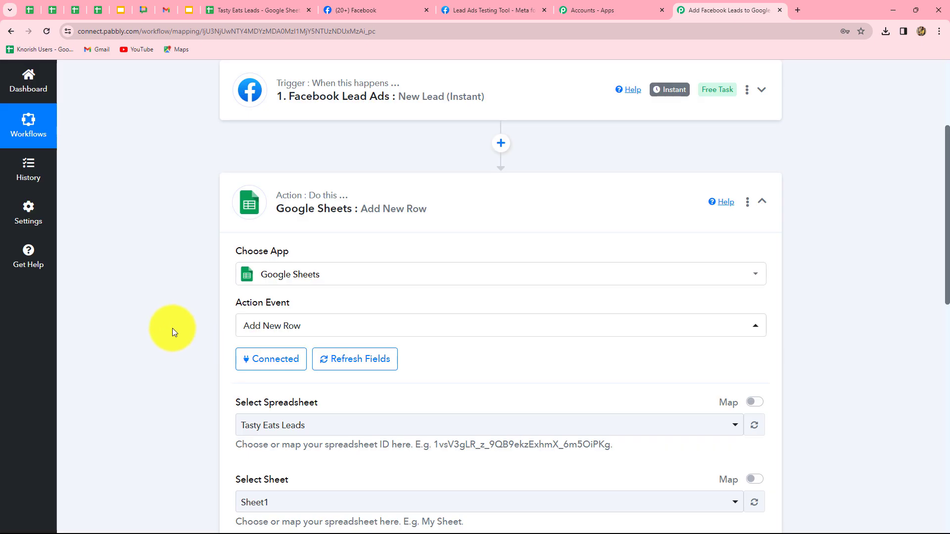
{"action": "scroll", "coordinate": [172, 325], "scroll_direction": "down", "scroll_amount": 2}
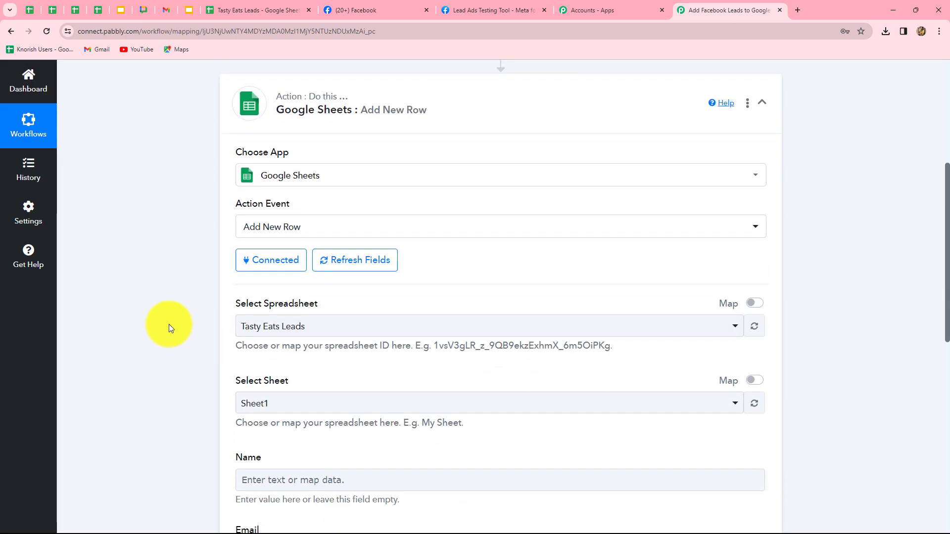
{"action": "scroll", "coordinate": [574, 381], "scroll_direction": "down", "scroll_amount": 2}
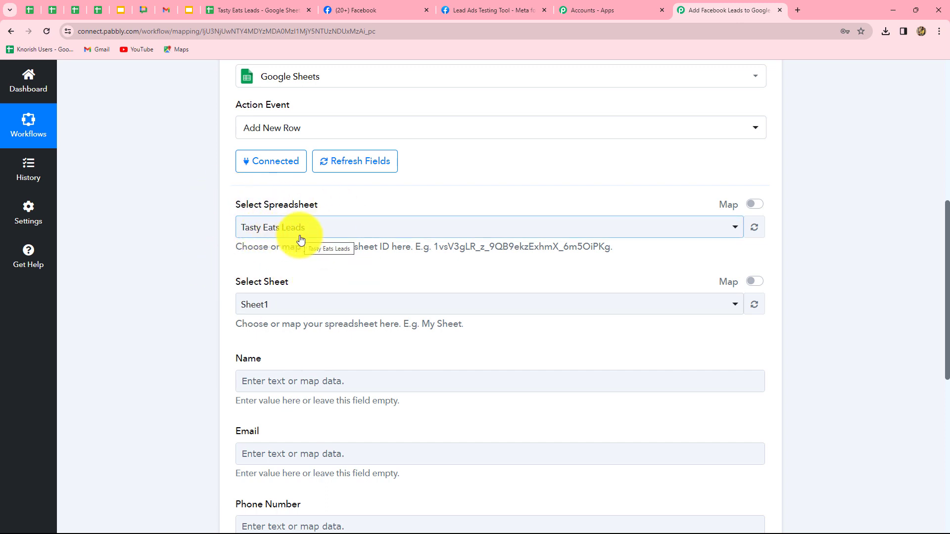
- Review the action's column fields and compare the selected sheet with the sheet name in the Tasty Eats Leads spreadsheet
{"action": "scroll", "coordinate": [367, 260], "scroll_direction": "down", "scroll_amount": 3}
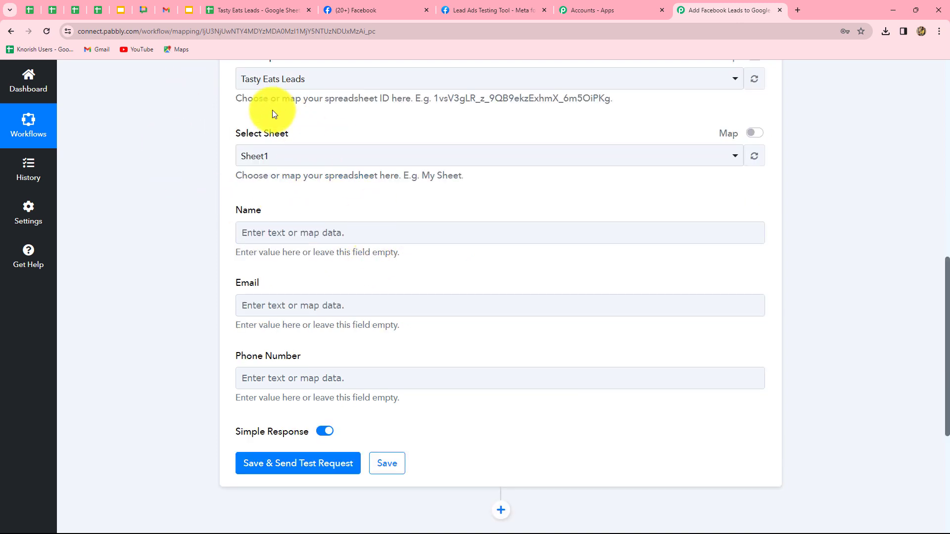
{"action": "scroll", "coordinate": [313, 170], "scroll_direction": "up", "scroll_amount": 1}
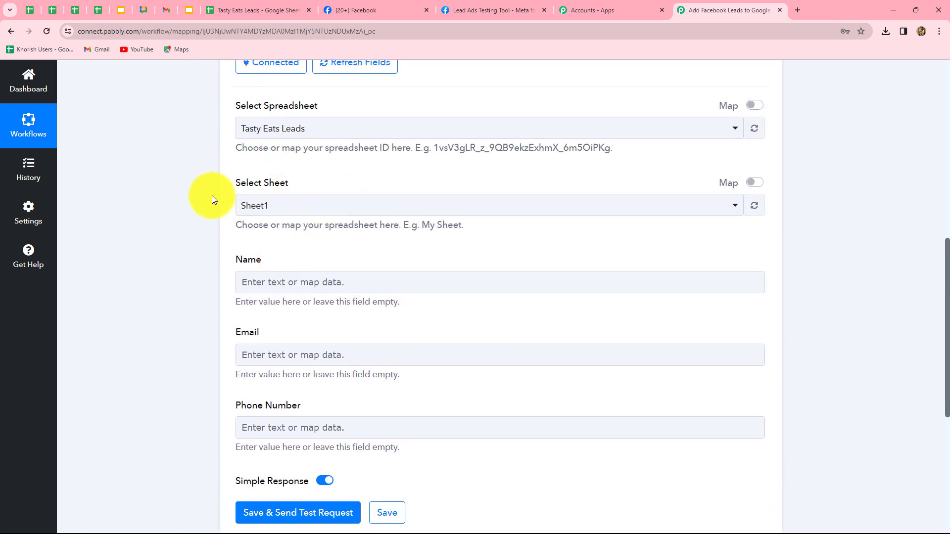
{"action": "left_click", "coordinate": [248, 12]}
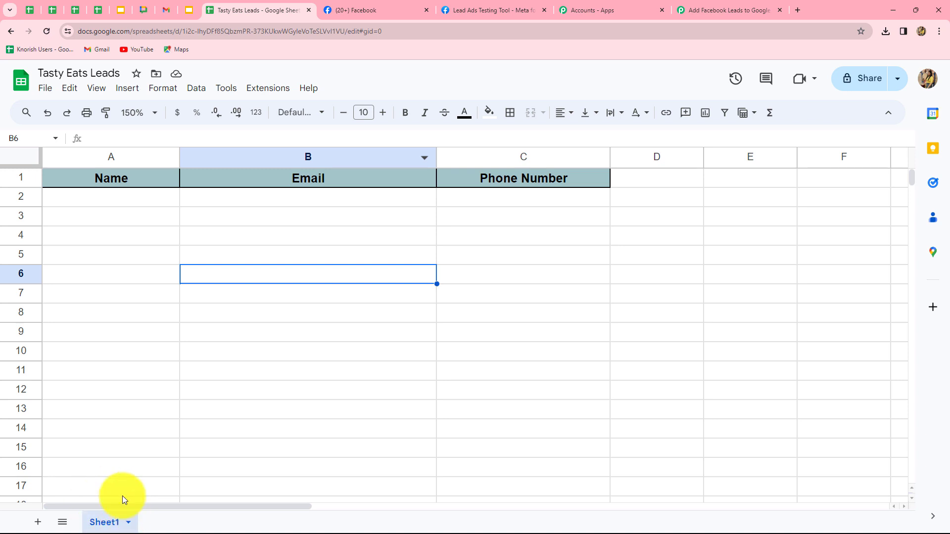
{"action": "left_click", "coordinate": [688, 10]}
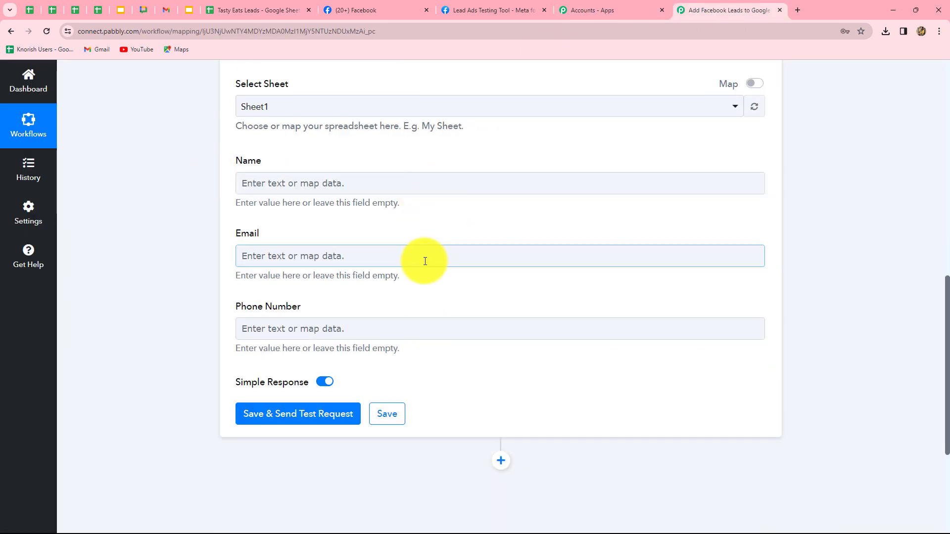
- Map the Name field to the Res4 Full Name value from the Facebook Lead Ads trigger
{"action": "left_click", "coordinate": [383, 190]}
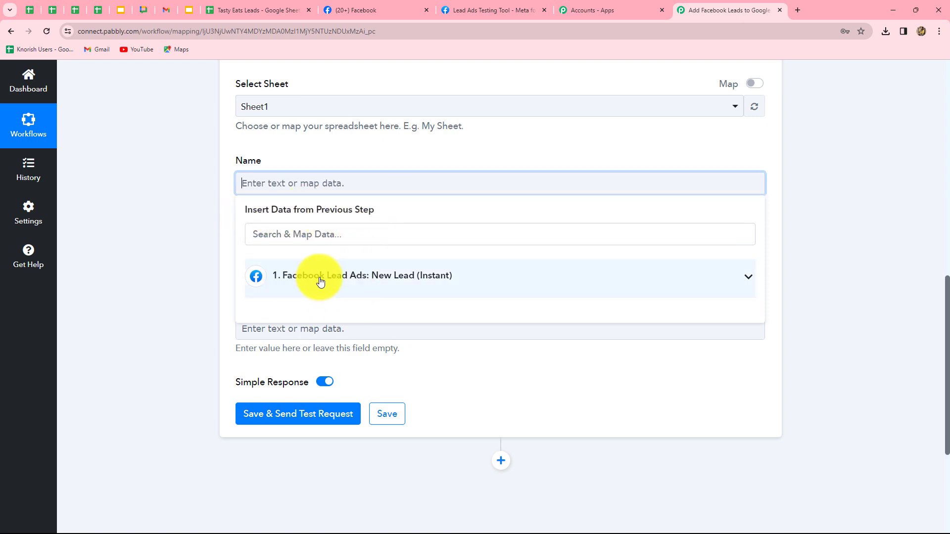
{"action": "left_click", "coordinate": [363, 281]}
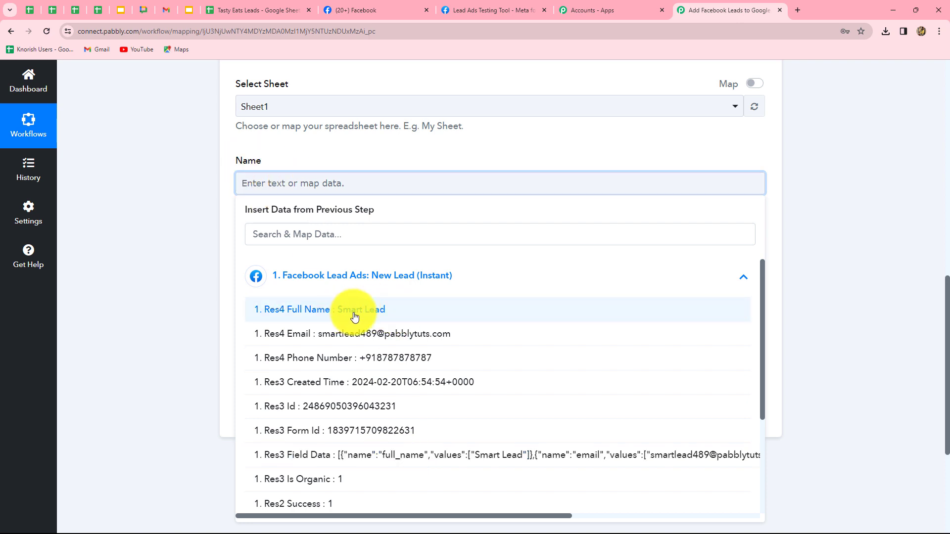
{"action": "left_click", "coordinate": [383, 311]}
{"action": "left_click", "coordinate": [870, 291]}
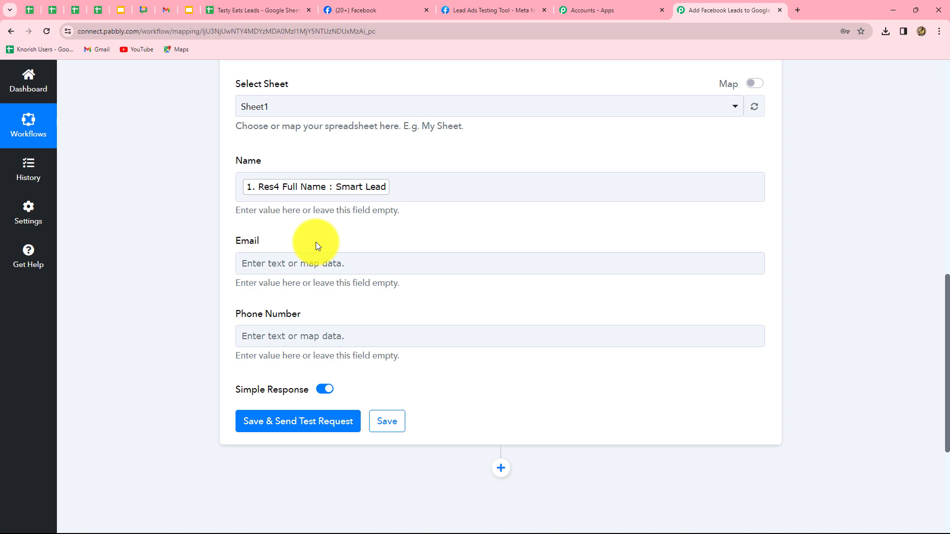
- Map the Email field to the Res4 Email value from the Facebook Lead Ads trigger
{"action": "left_click", "coordinate": [276, 263]}
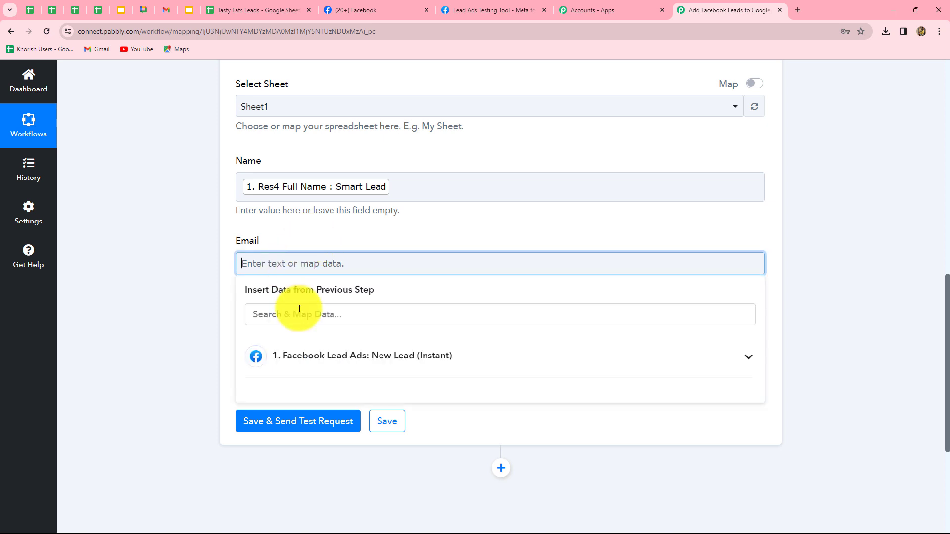
{"action": "left_click", "coordinate": [314, 371]}
{"action": "left_click", "coordinate": [328, 417]}
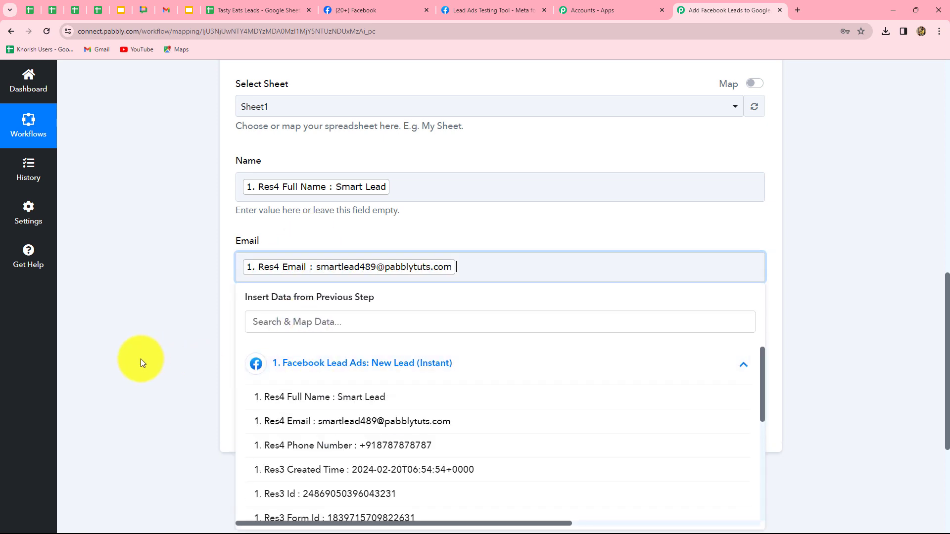
{"action": "left_click", "coordinate": [141, 361]}
- Map the Phone Number field to the Res4 Phone Number value from the Facebook Lead Ads trigger
{"action": "left_click", "coordinate": [312, 343]}
{"action": "left_click", "coordinate": [409, 435]}
{"action": "scroll", "coordinate": [431, 439], "scroll_direction": "down", "scroll_amount": 2}
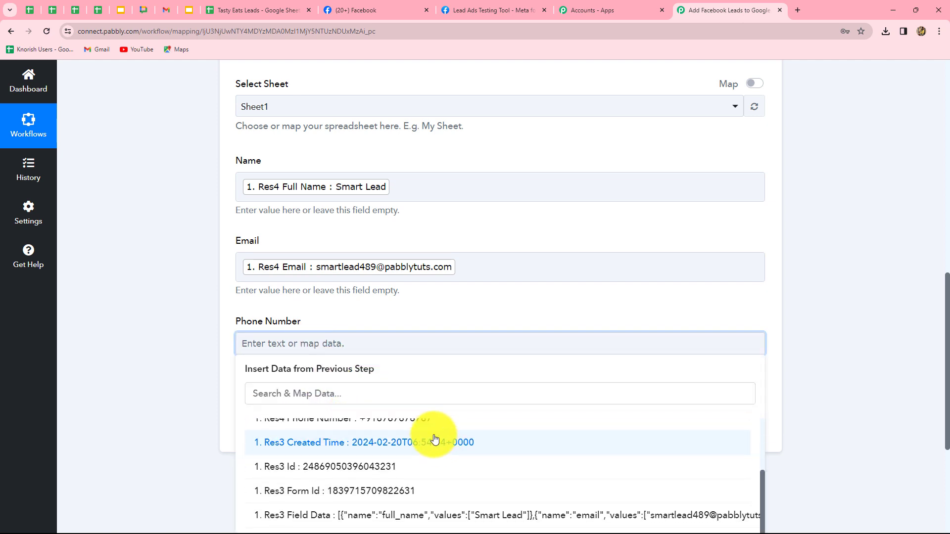
{"action": "scroll", "coordinate": [411, 451], "scroll_direction": "up", "scroll_amount": 1}
{"action": "left_click", "coordinate": [403, 466]}
{"action": "left_click", "coordinate": [144, 435]}
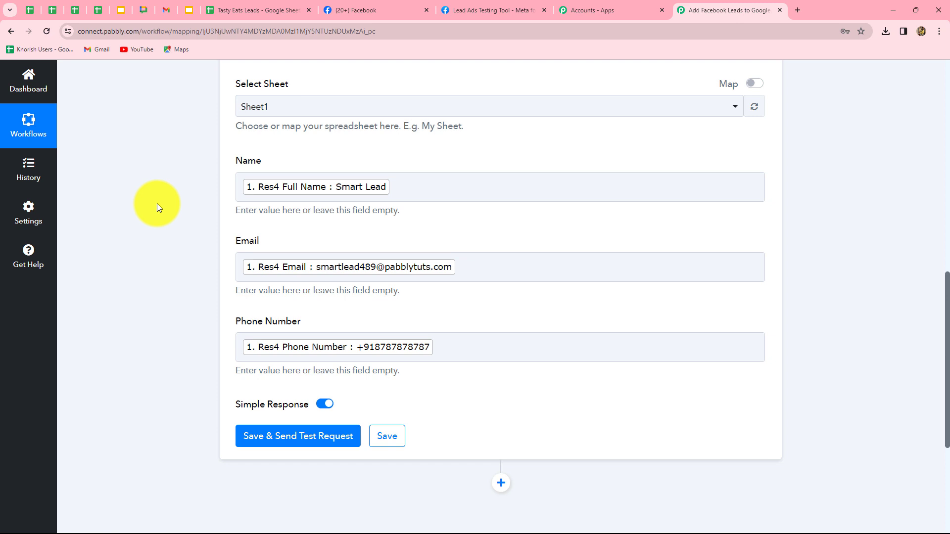
- Save the action, send a test request, and check the response and the row added to the Tasty Eats Leads spreadsheet
{"action": "left_click", "coordinate": [344, 438]}
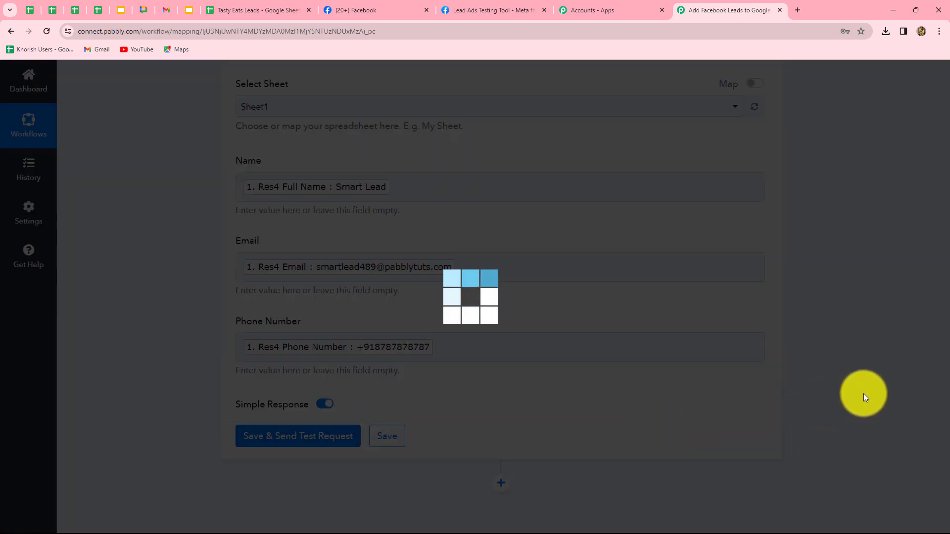
{"action": "scroll", "coordinate": [827, 285], "scroll_direction": "down", "scroll_amount": 4}
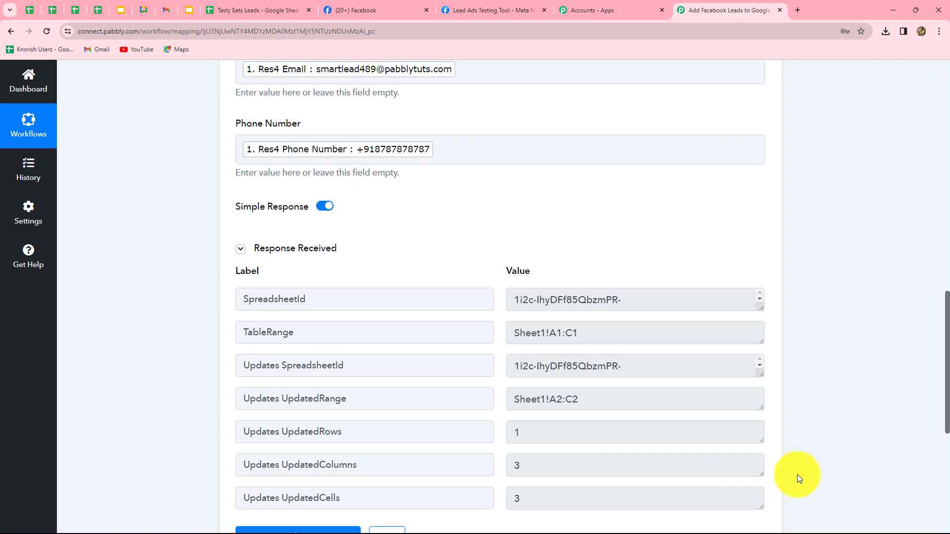
{"action": "left_click", "coordinate": [601, 328]}
{"action": "left_click_drag", "start_coordinate": [601, 328], "coordinate": [505, 326]}
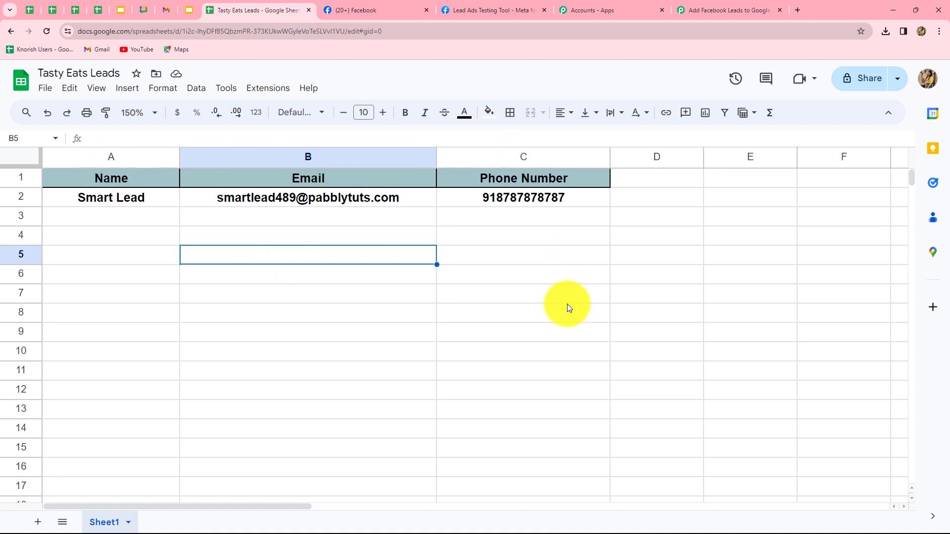
- Return to the Pabbly Connect workflow and collapse the Google Sheets Add New Row action
{"action": "left_click", "coordinate": [719, 10]}
{"action": "scroll", "coordinate": [935, 303], "scroll_direction": "up", "scroll_amount": 15}
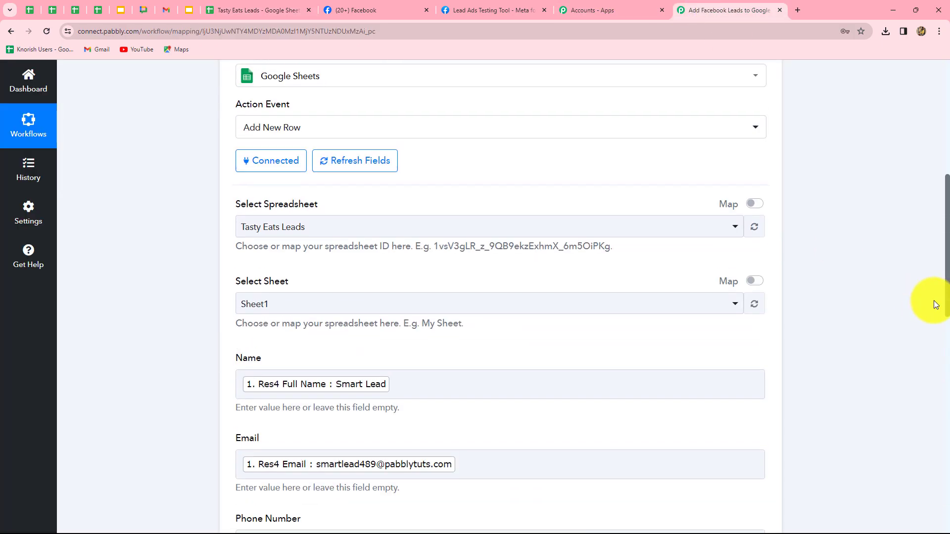
{"action": "left_click", "coordinate": [763, 349]}
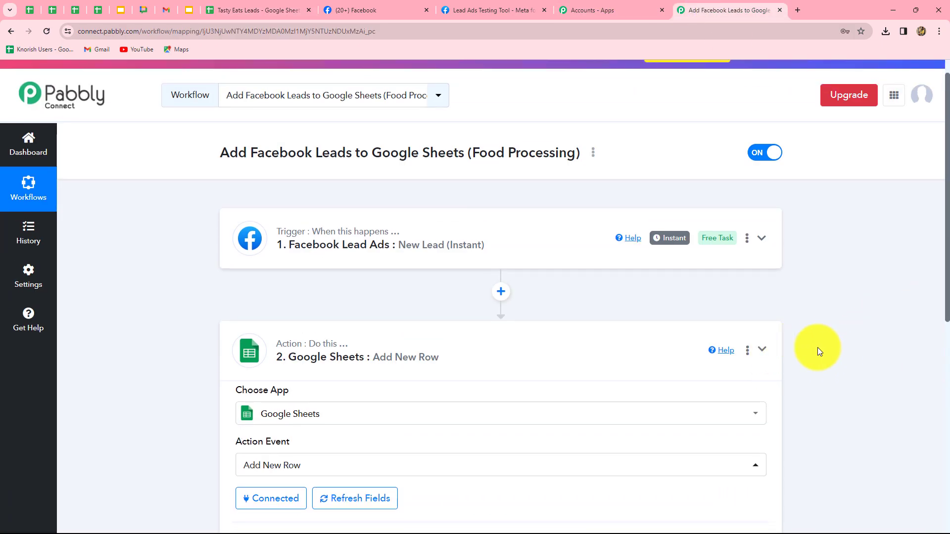